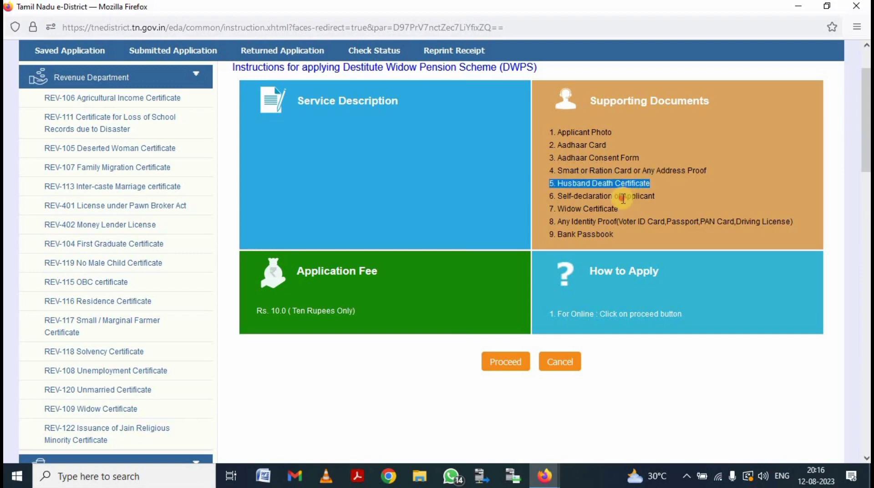
Step: Review the Self-declaration, Widow Certificate, identity proof and Bank Passbook requirements, then proceed to the application
triple_click(623, 197)
triple_click(586, 208)
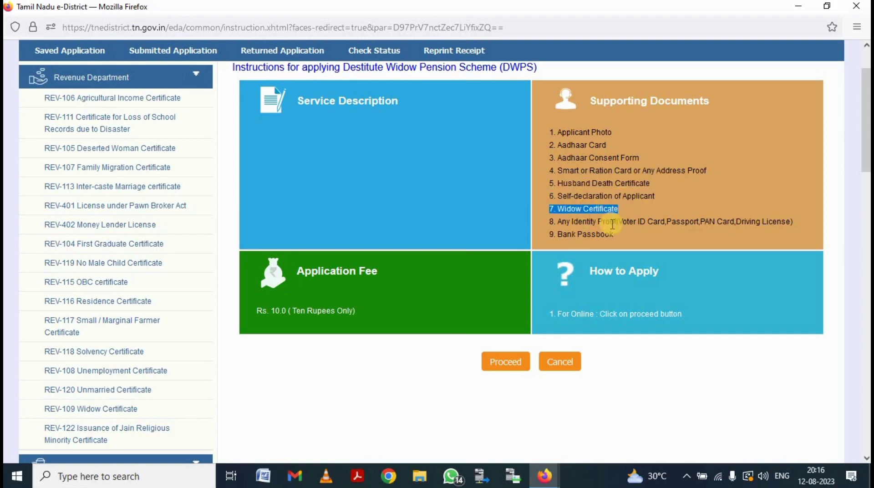
triple_click(621, 222)
triple_click(582, 236)
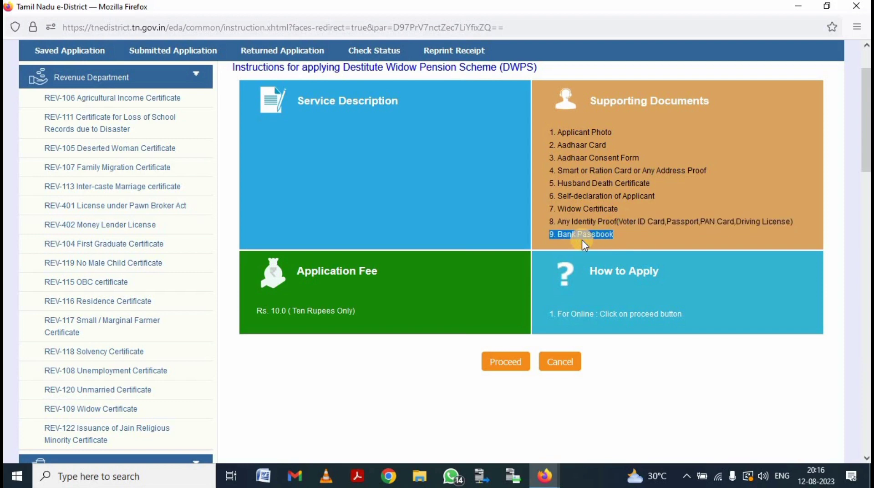
scroll(523, 292, down, 3)
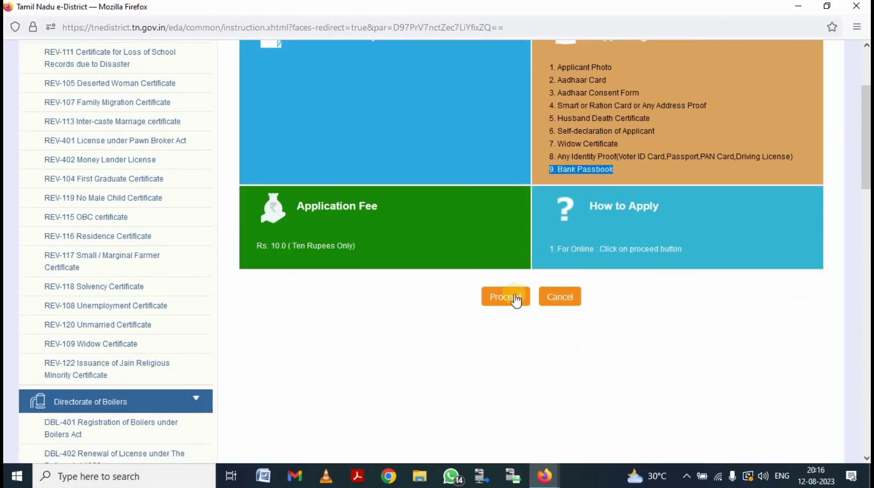
click(503, 297)
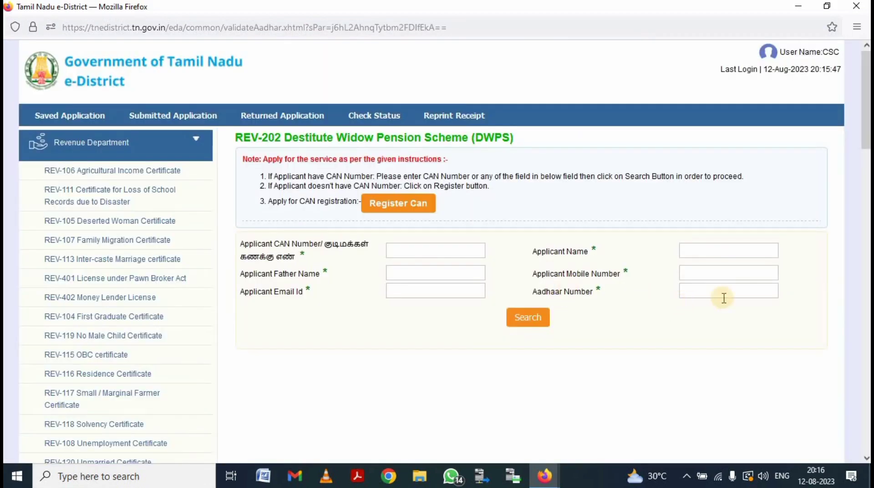
Step: Enter the applicant's Aadhaar number in the search form
click(709, 291)
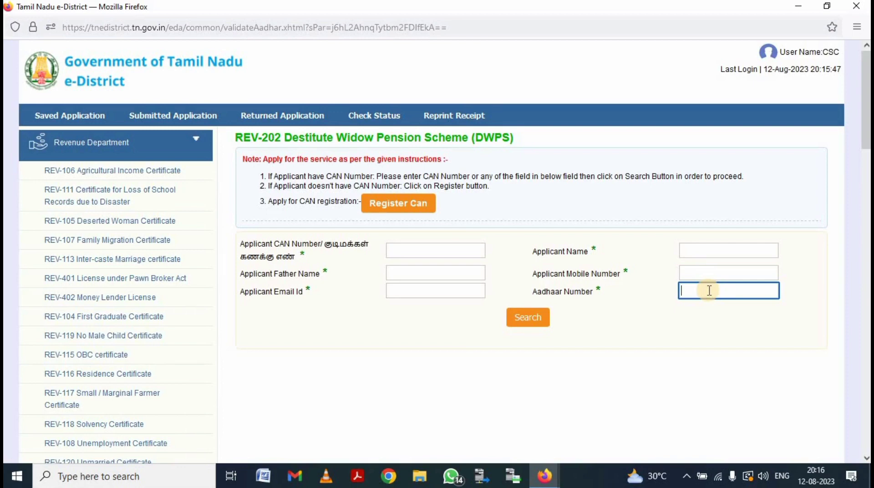
text(71)
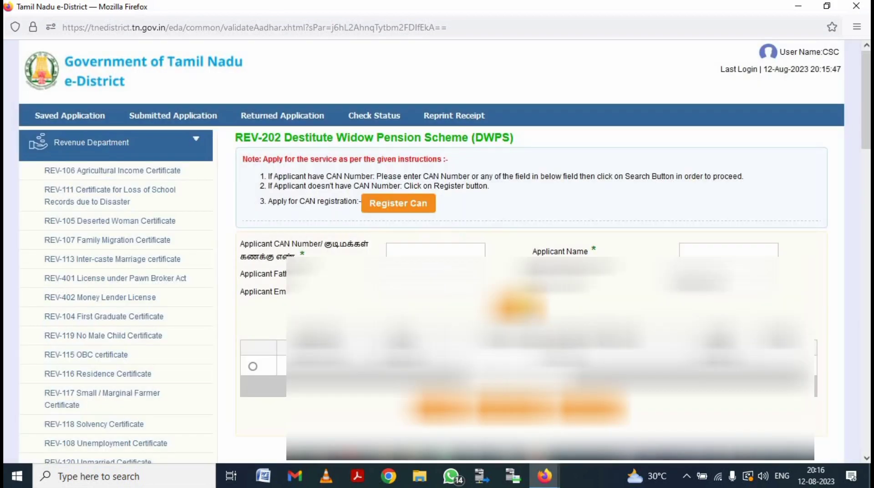
Step: Select the applicant's record in the results and scroll through the prefilled application form
click(253, 366)
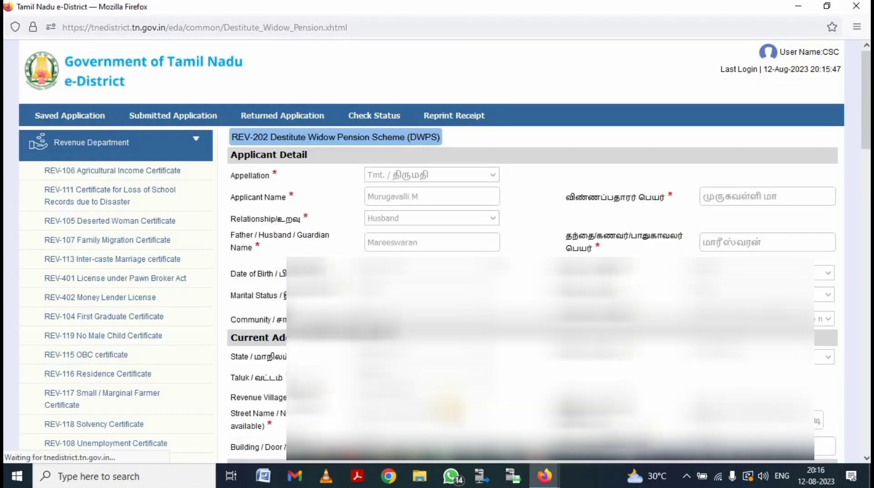
scroll(542, 180, down, 2)
scroll(438, 178, down, 5)
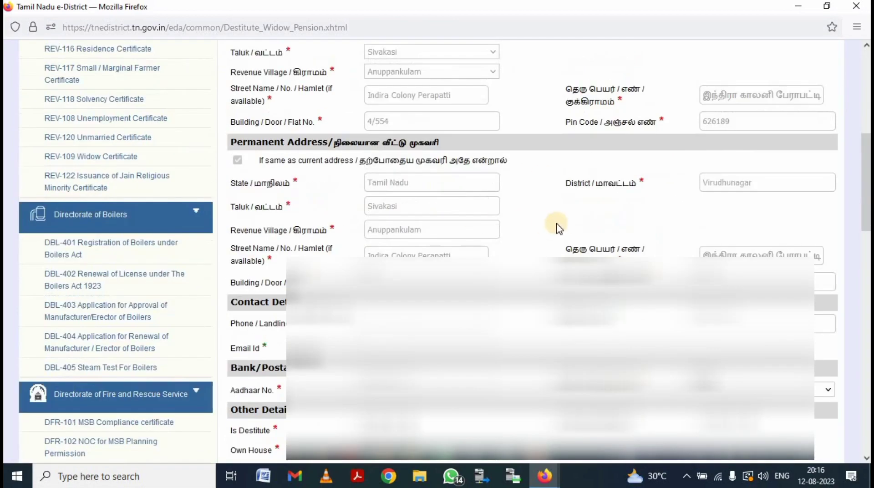
scroll(564, 247, down, 4)
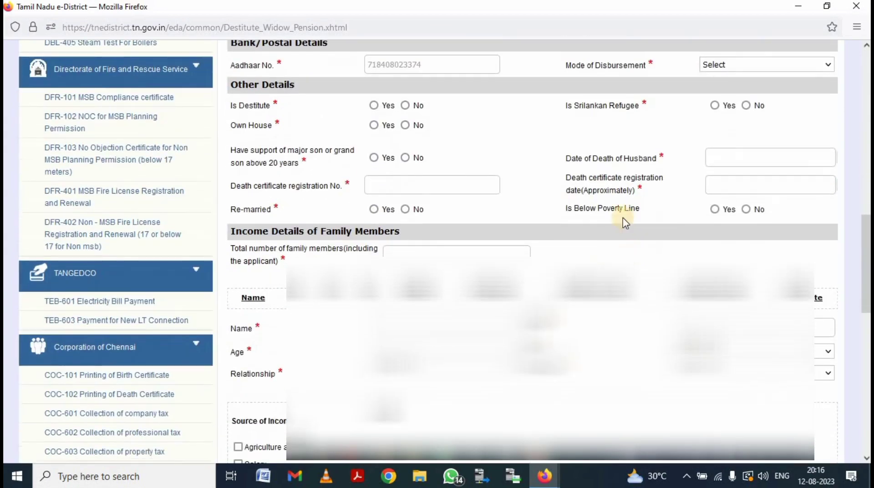
Step: Set disbursement to Bank with INDIAN OVERSEAS BANK, NARANAPURAM branch
click(730, 65)
click(715, 92)
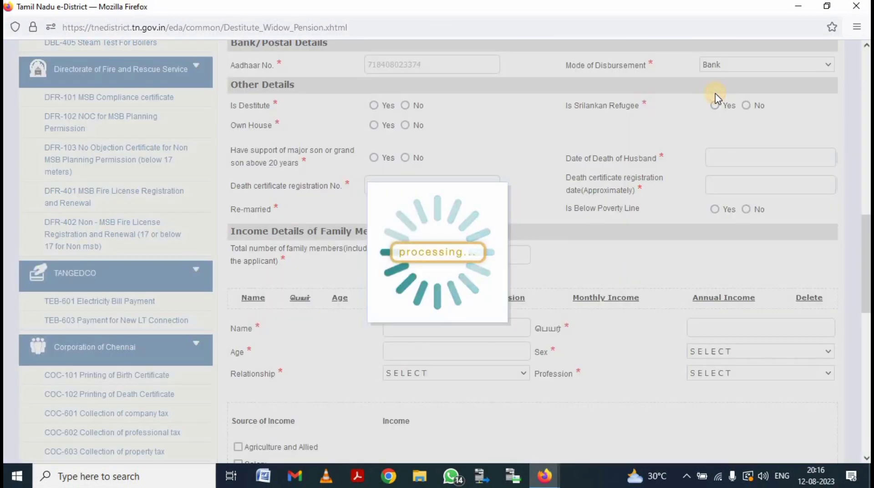
click(448, 93)
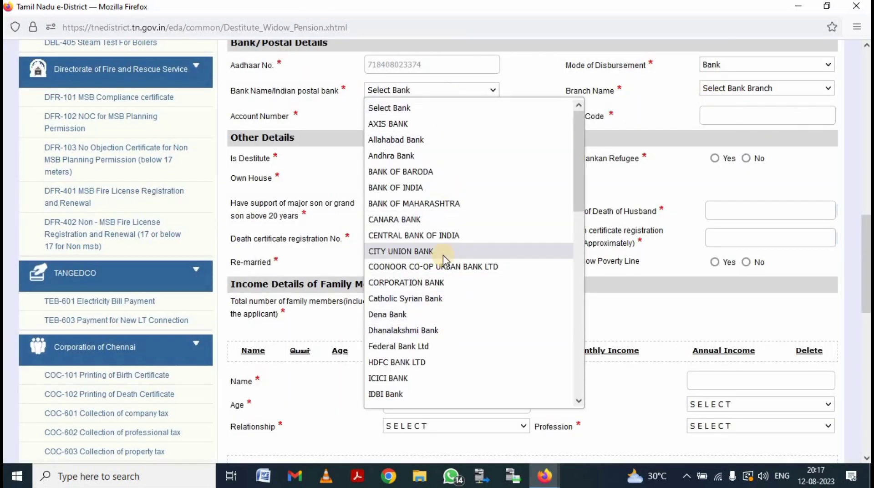
key(i)
scroll(444, 255, down, 2)
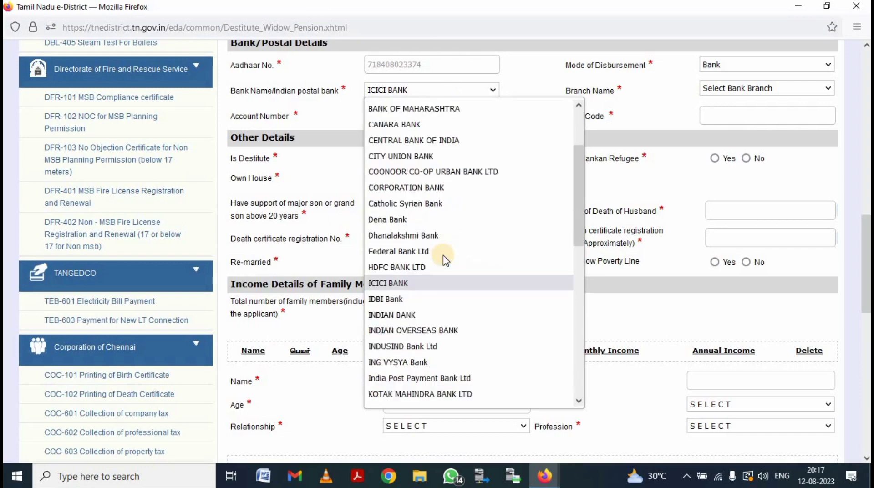
click(448, 332)
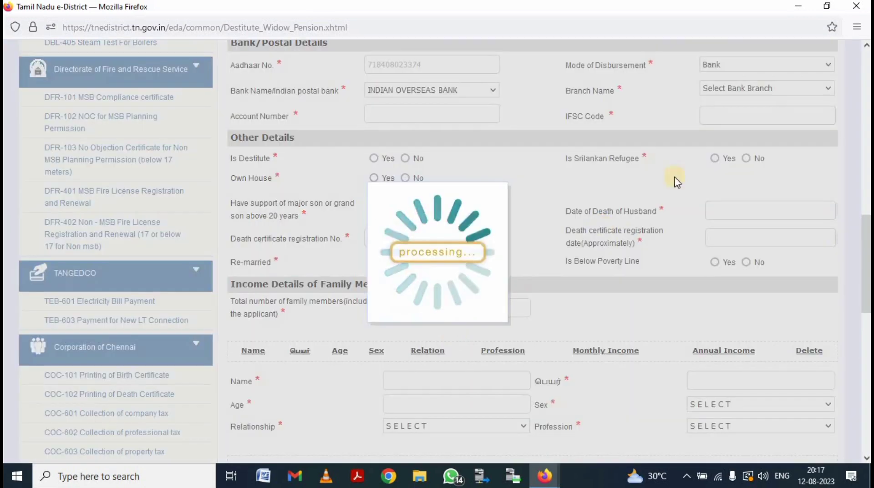
click(774, 90)
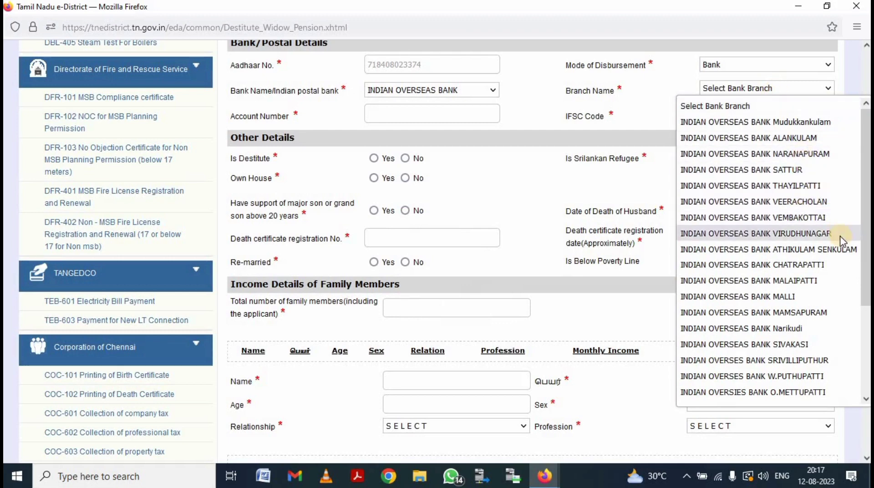
click(803, 153)
Step: Enter the applicant's bank account number and recheck the branch selection, leaving it unchanged
click(410, 109)
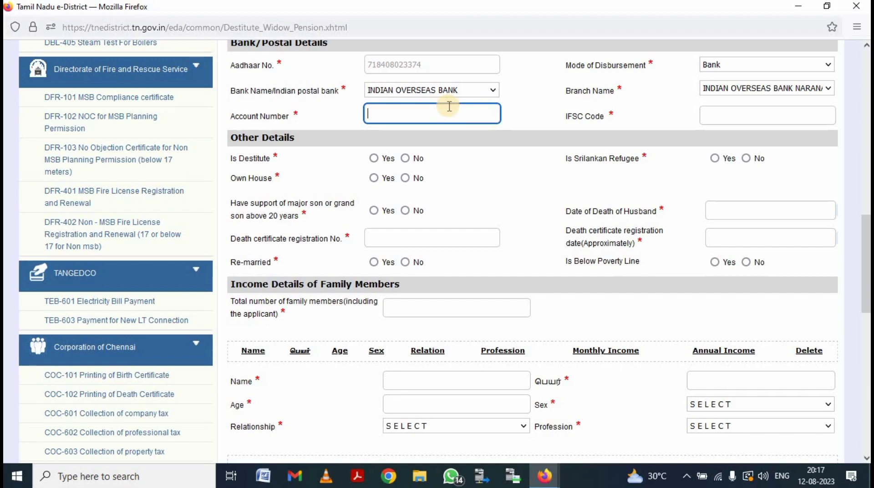
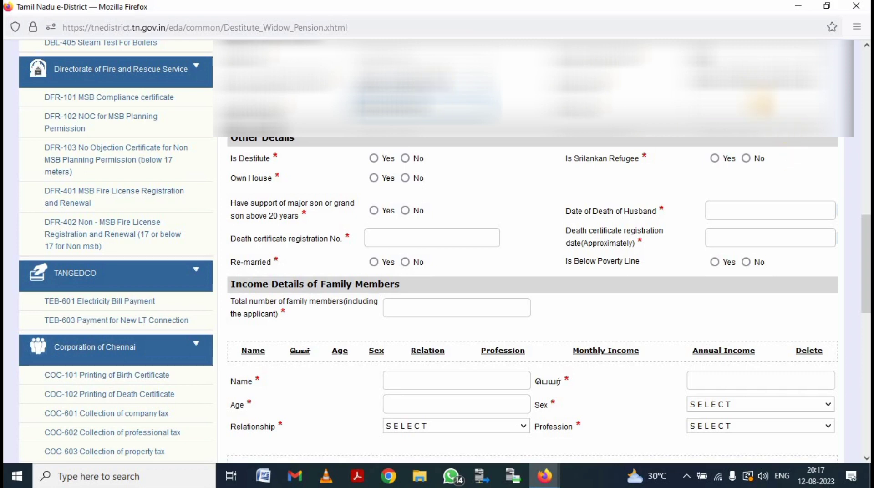
click(755, 101)
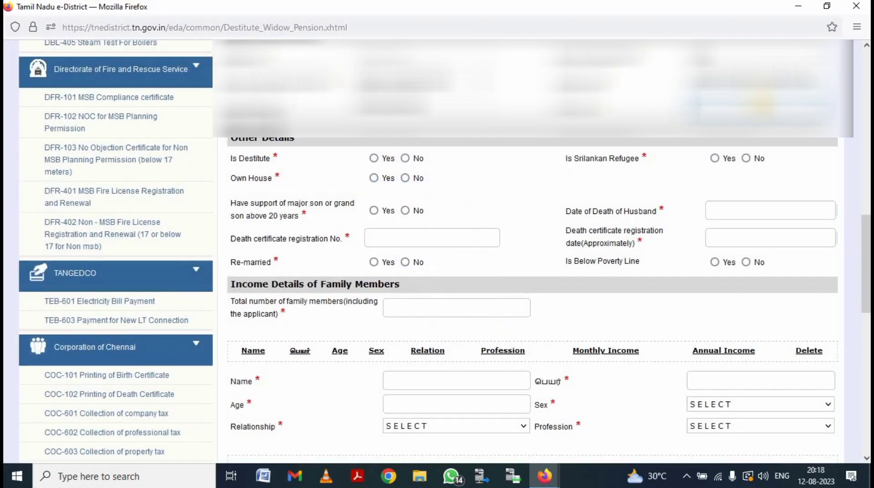
click(760, 84)
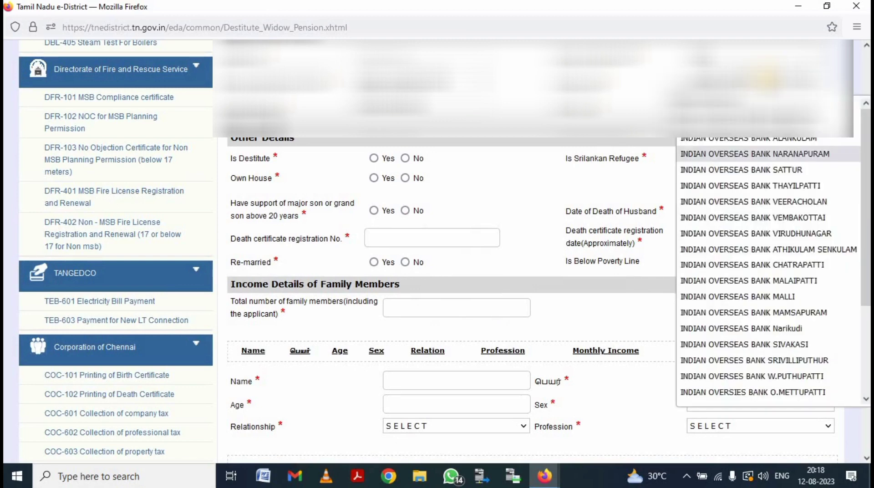
scroll(740, 239, down, 3)
scroll(741, 239, up, 3)
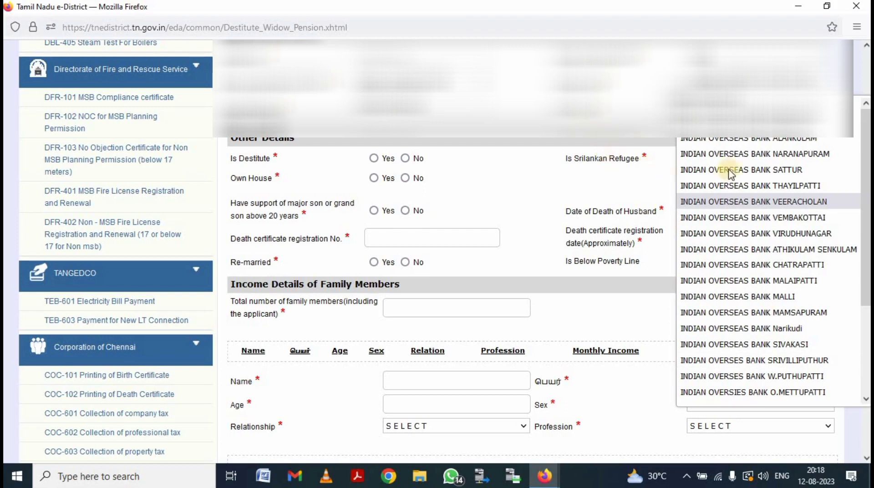
click(696, 155)
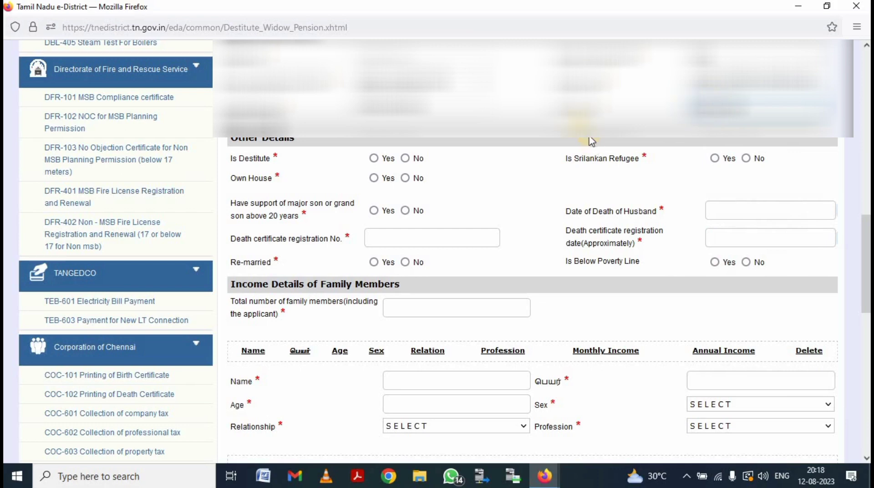
Step: Record destitute Yes, own house No, rent 800, not a Srilankan refugee, no major son support
click(374, 158)
click(404, 178)
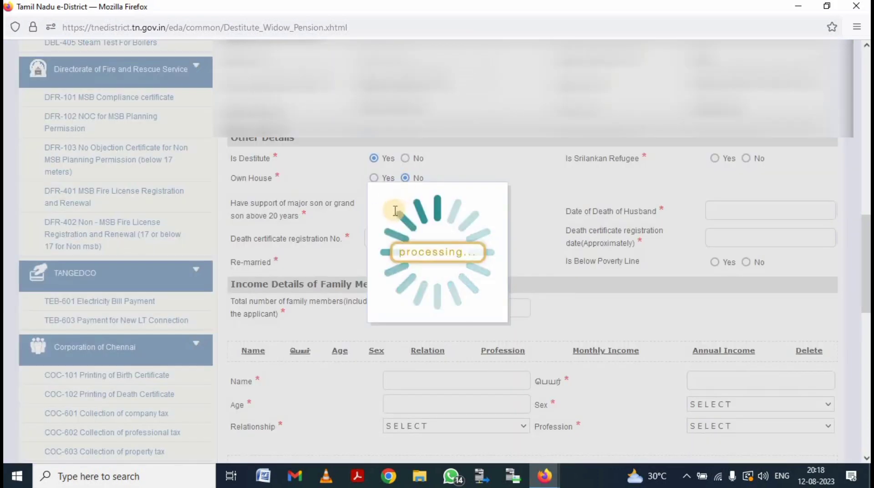
click(383, 205)
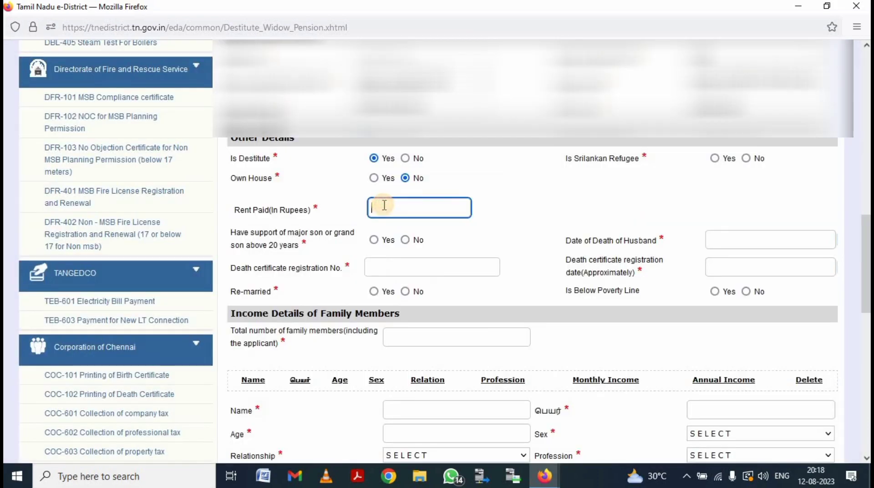
text(800)
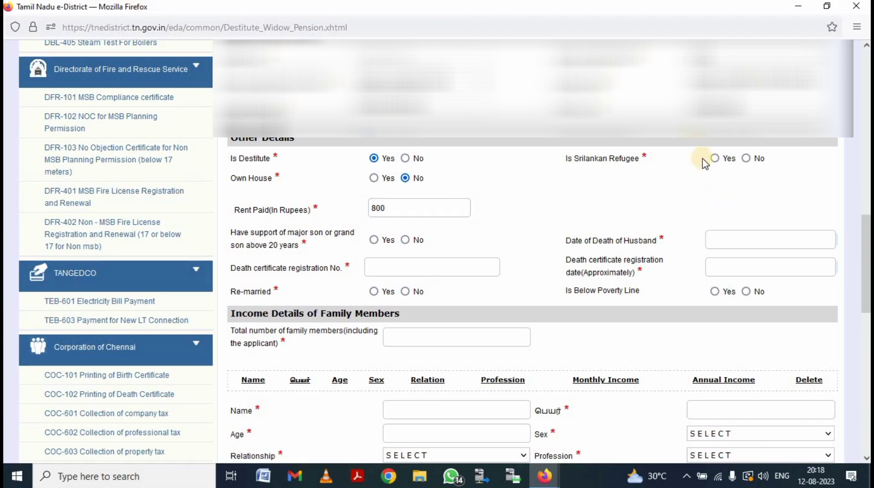
click(746, 158)
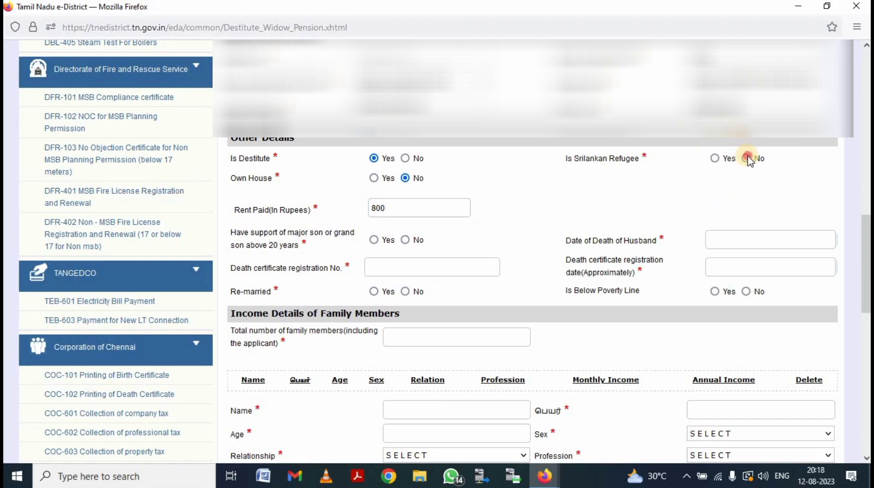
click(405, 240)
Step: Enter the husband's death certificate registration number, correcting its last digits
click(405, 263)
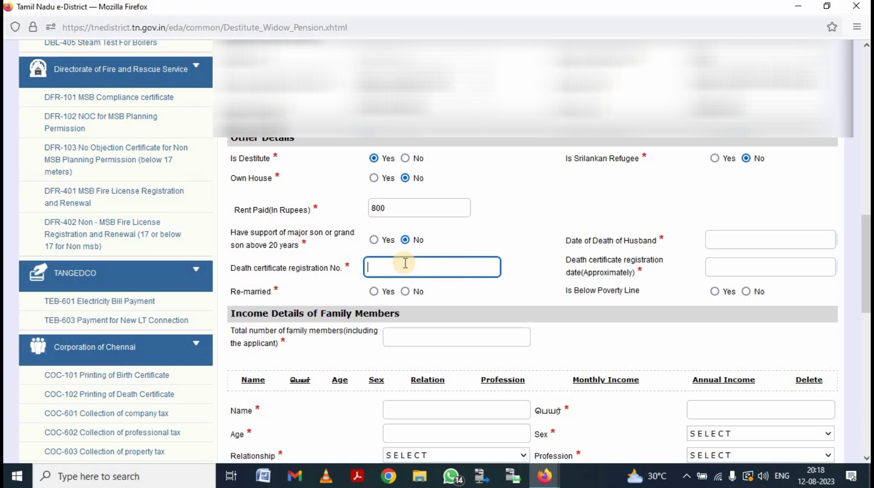
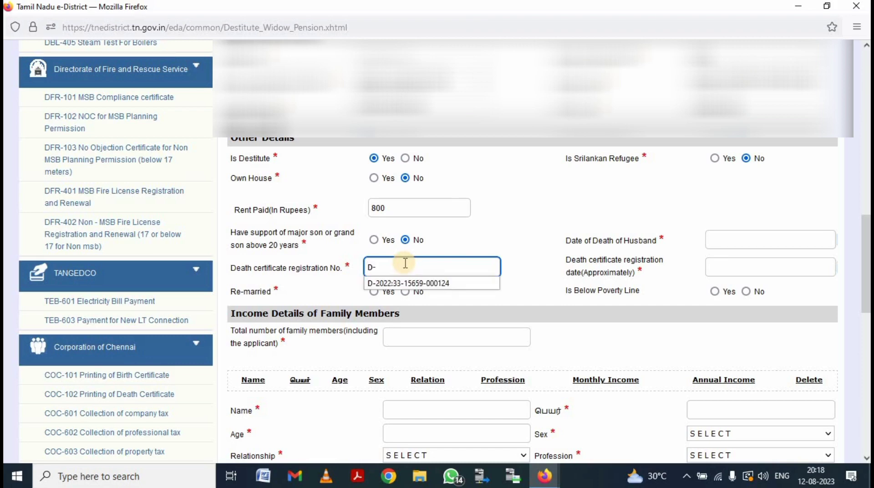
key(Down)
key(Return)
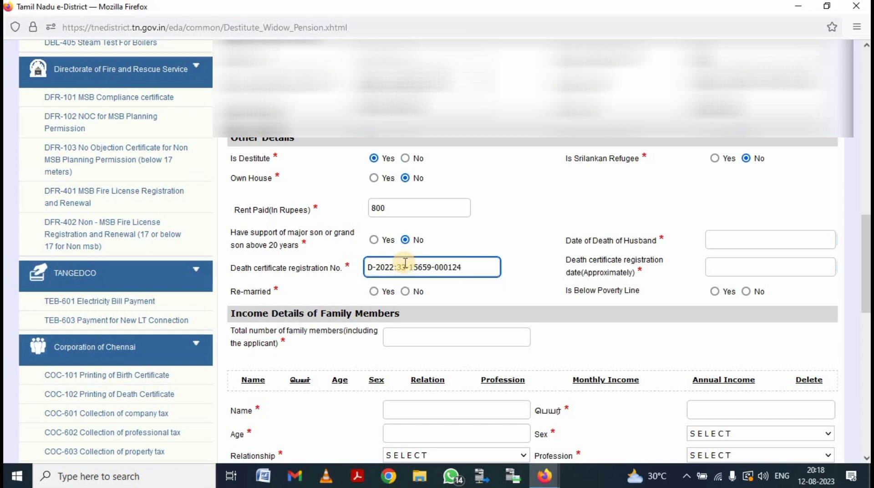
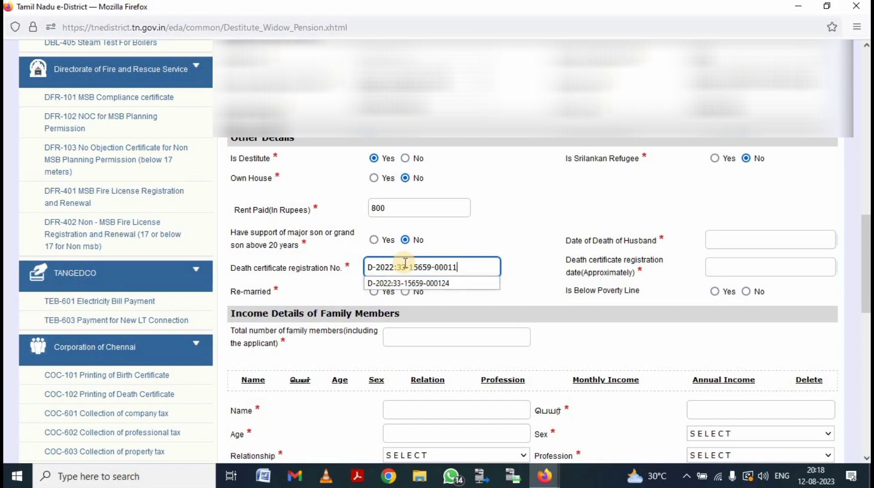
click(724, 233)
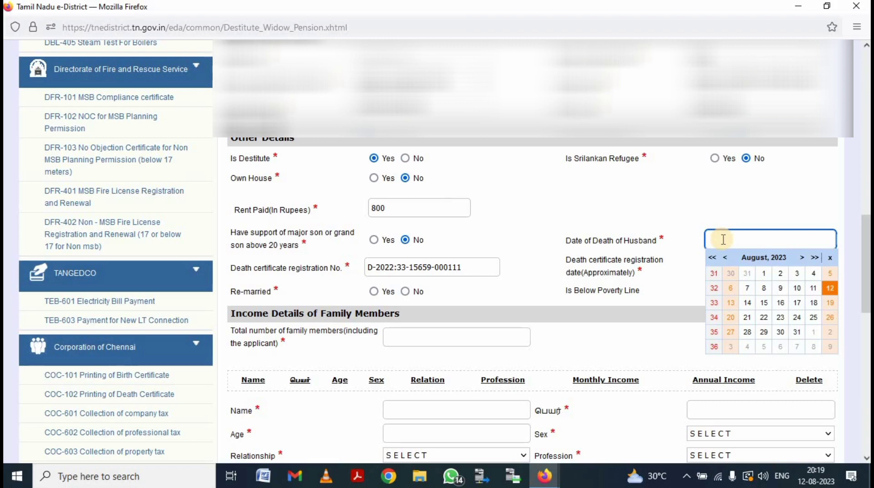
Step: Set the husband's date of death to 10/10/2022 and mark Re-married and Below Poverty Line No
click(725, 258)
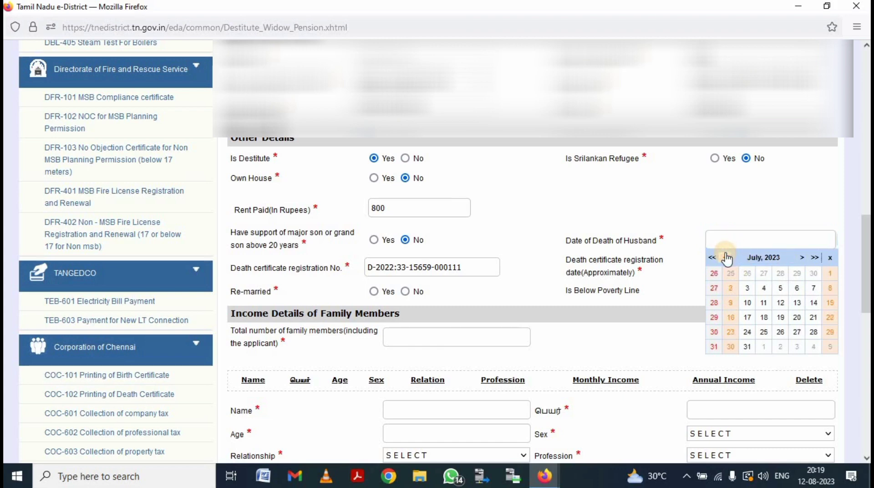
click(725, 258)
click(725, 258)
click(725, 258)
click(726, 258)
click(725, 257)
click(725, 257)
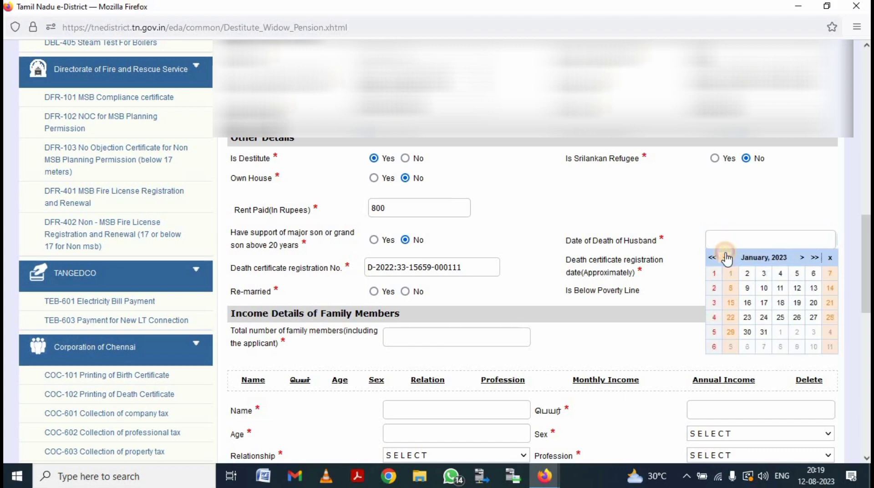
click(725, 257)
click(725, 257)
click(725, 257)
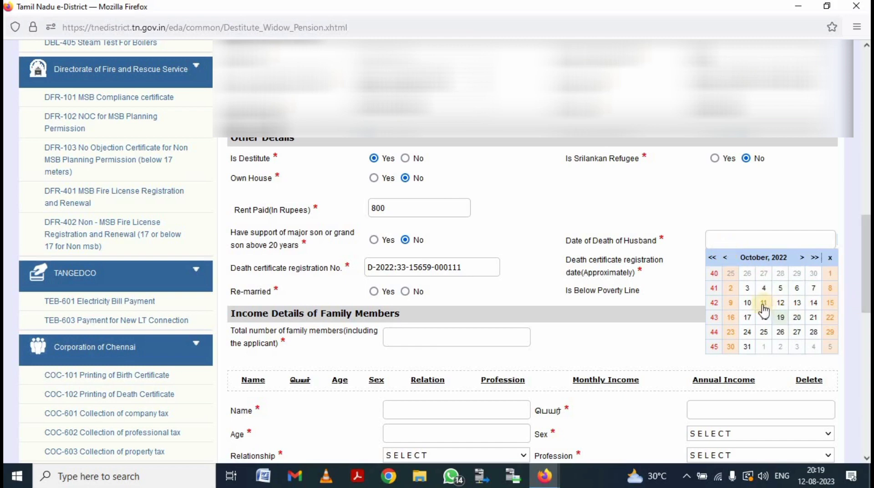
click(747, 302)
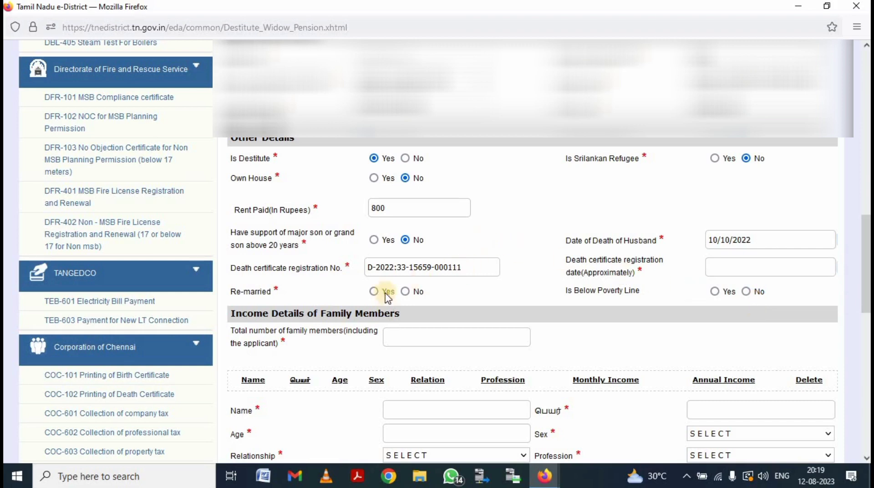
click(405, 291)
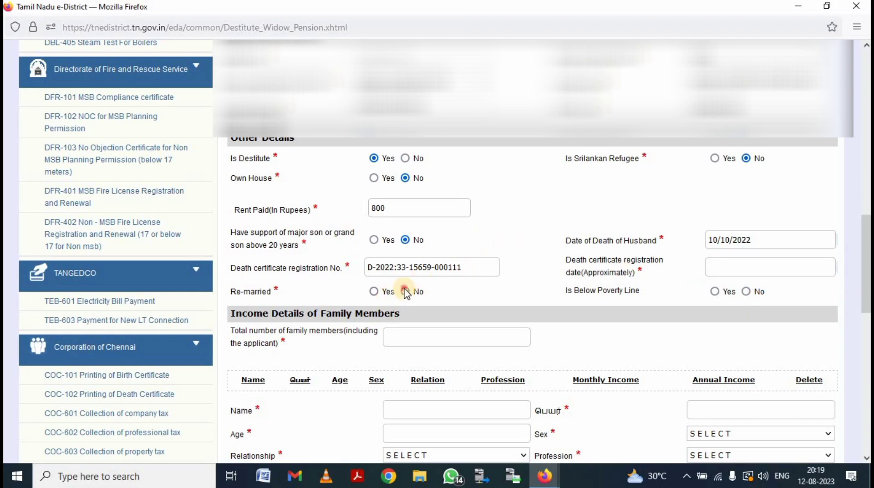
click(746, 292)
Step: Set the certificate registration date to 14/10/2022 and enter 3 family members
click(743, 264)
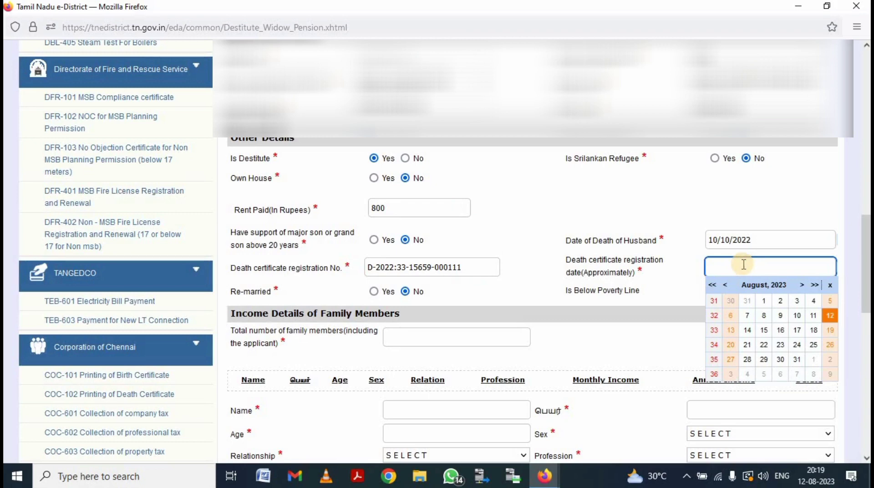
click(724, 286)
click(724, 285)
click(724, 285)
click(724, 285)
click(725, 285)
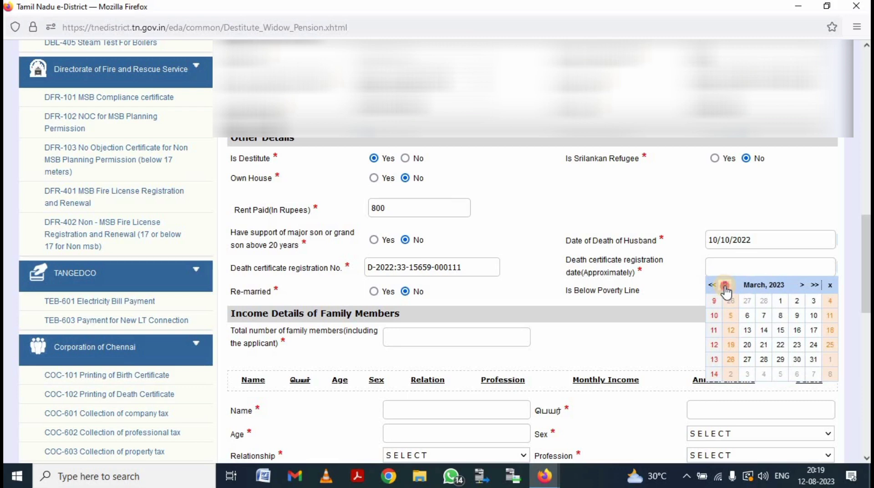
click(724, 285)
click(724, 285)
click(725, 286)
click(725, 285)
click(724, 286)
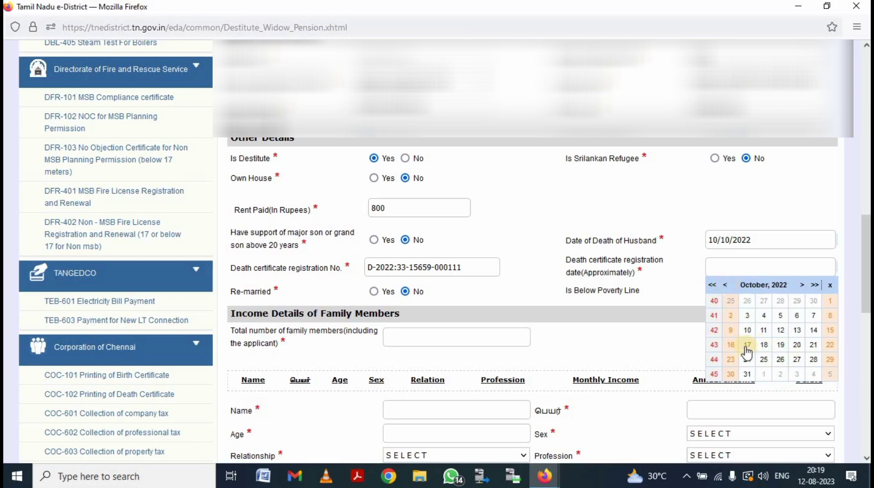
click(813, 330)
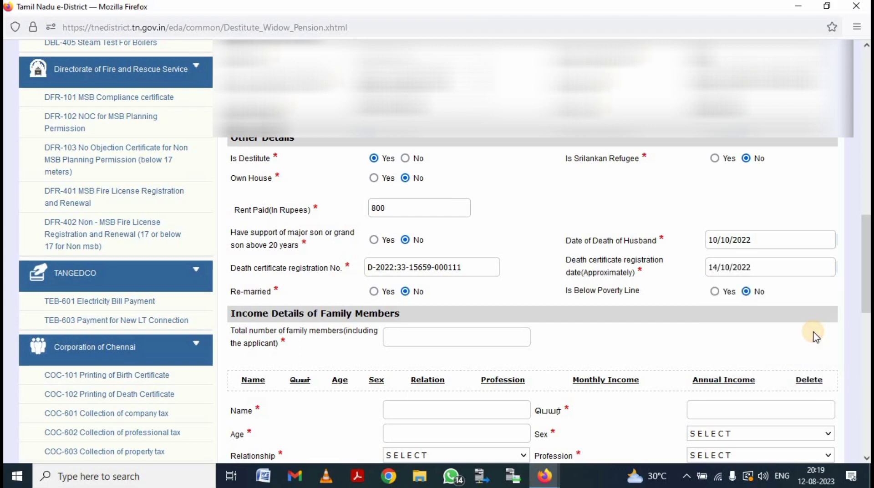
click(436, 339)
Step: Enter the applicant's name in English and Tamil as the first family member
scroll(436, 339, down, 3)
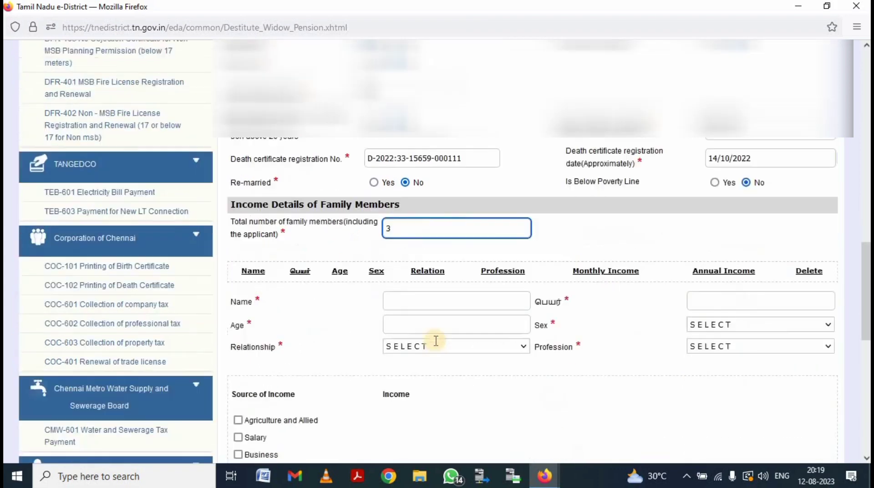
click(445, 280)
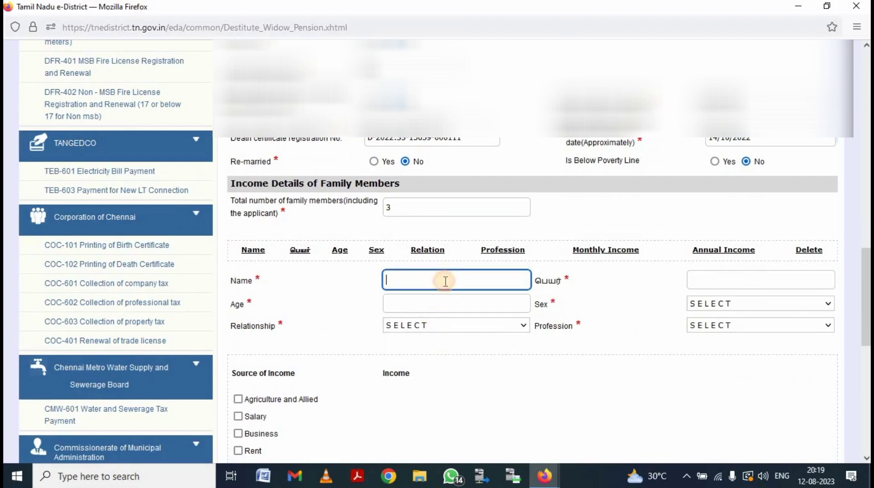
text(MUR)
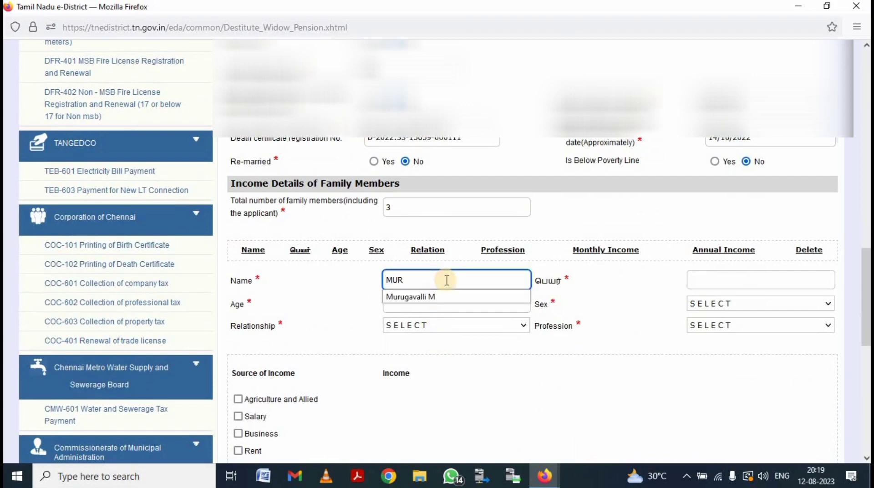
text(UGA)
key(Down)
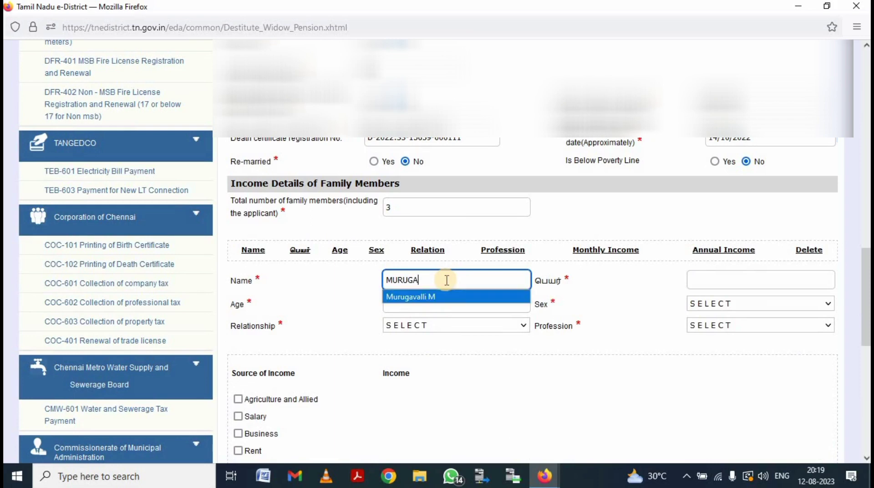
key(Return)
click(766, 279)
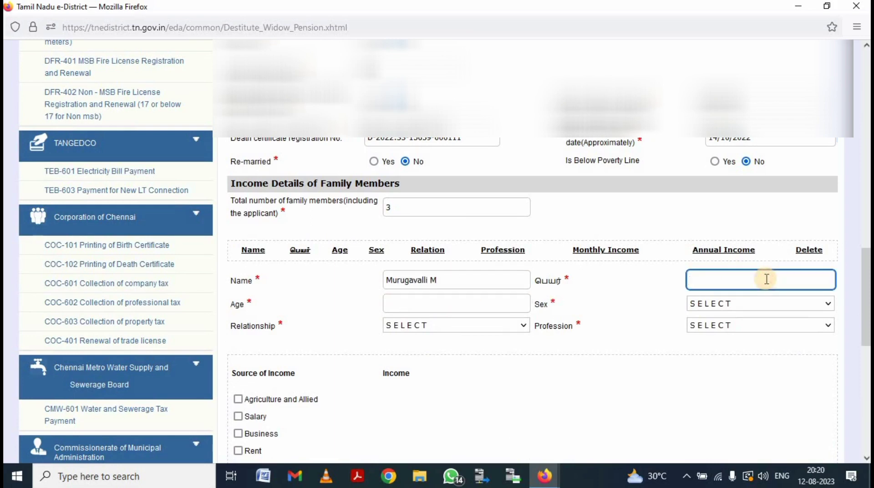
scroll(766, 279, up, 15)
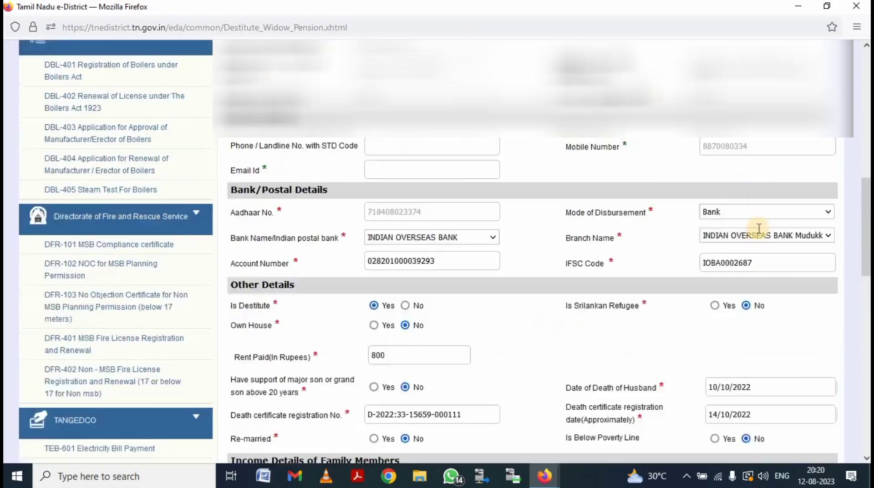
click(739, 139)
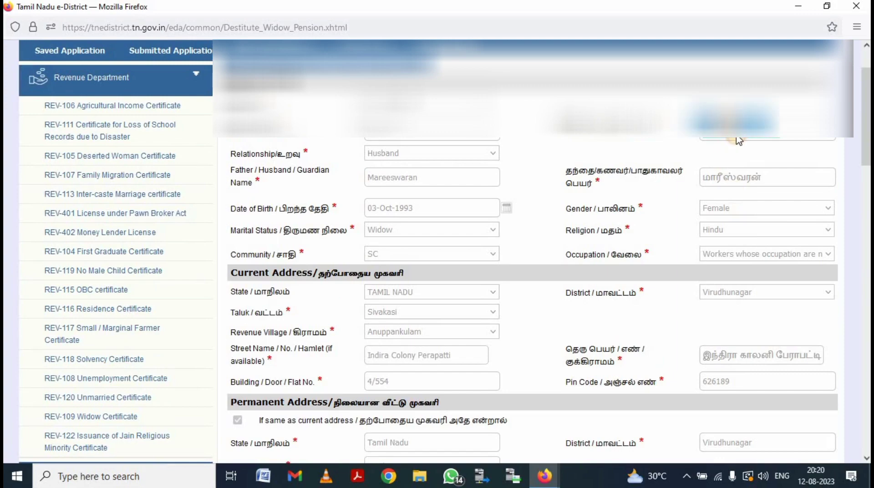
scroll(739, 138, down, 10)
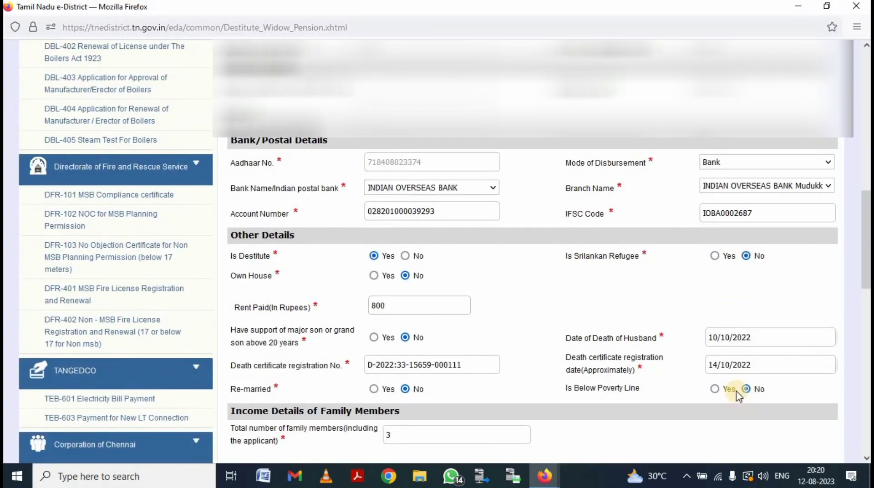
scroll(731, 364, down, 6)
click(714, 182)
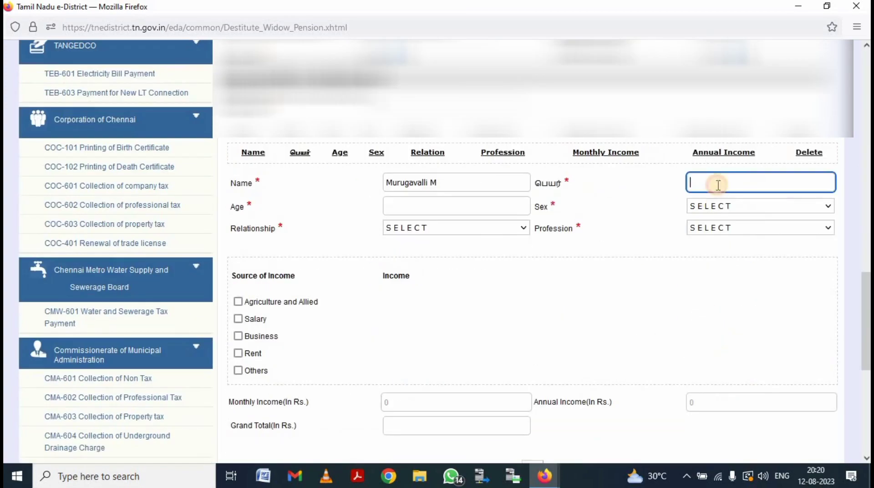
Step: Give her age 29, Female, Self, Private, salary income 4000, and add the row
click(485, 205)
text(29)
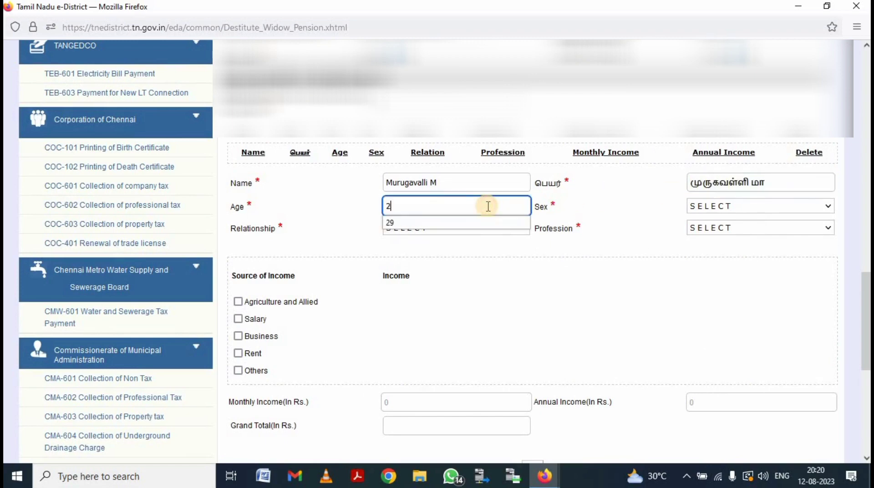
click(718, 214)
click(709, 239)
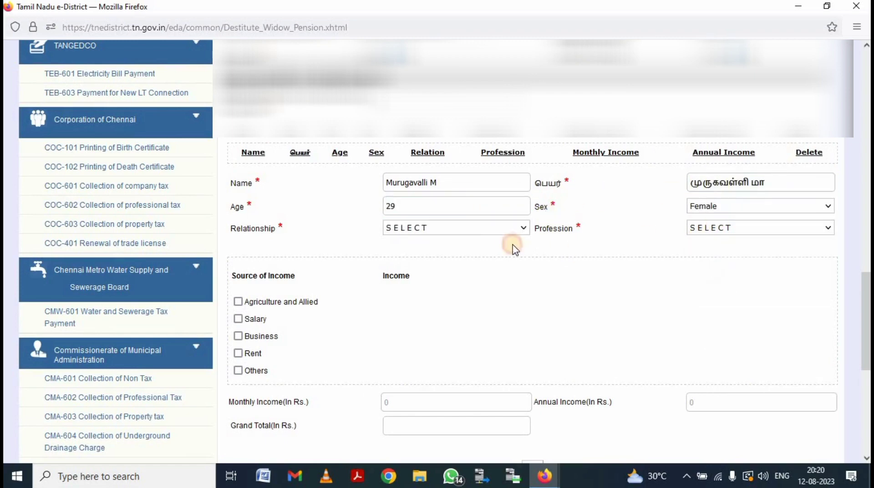
click(471, 230)
click(467, 267)
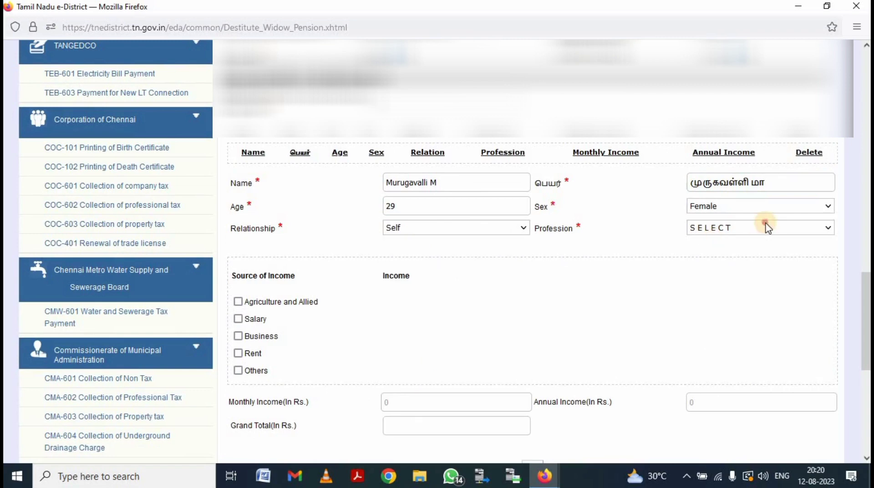
click(764, 227)
click(765, 296)
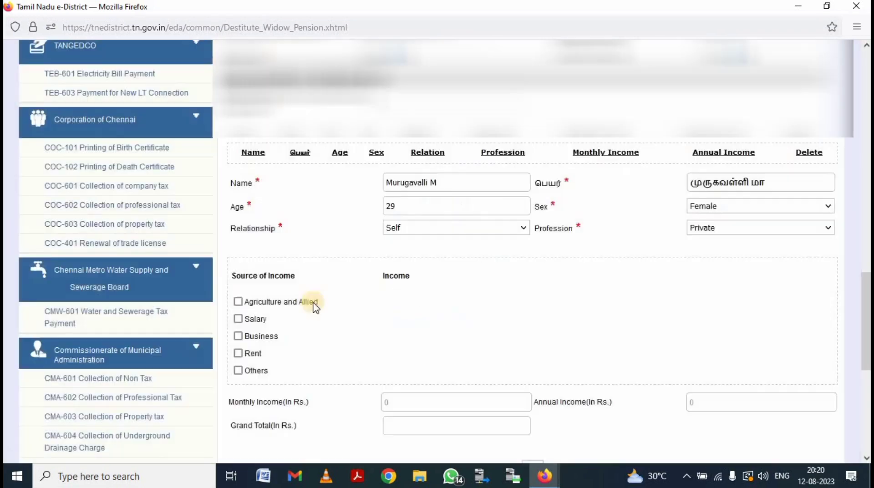
click(238, 318)
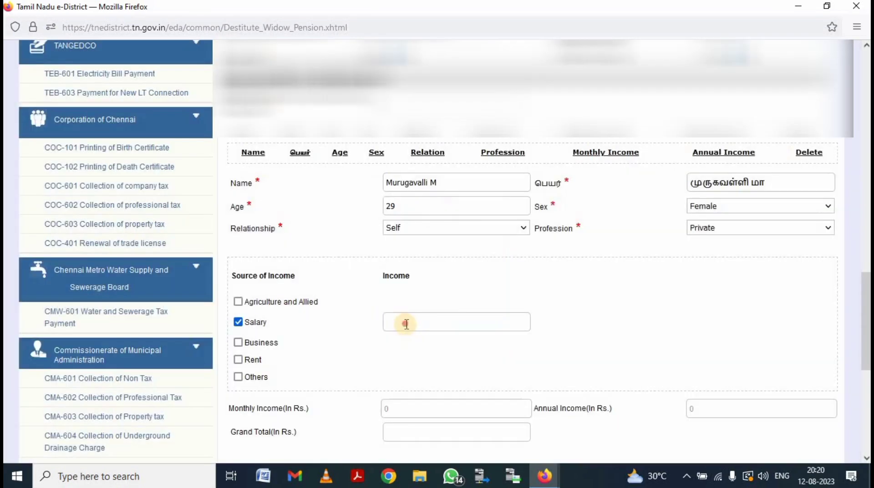
click(407, 324)
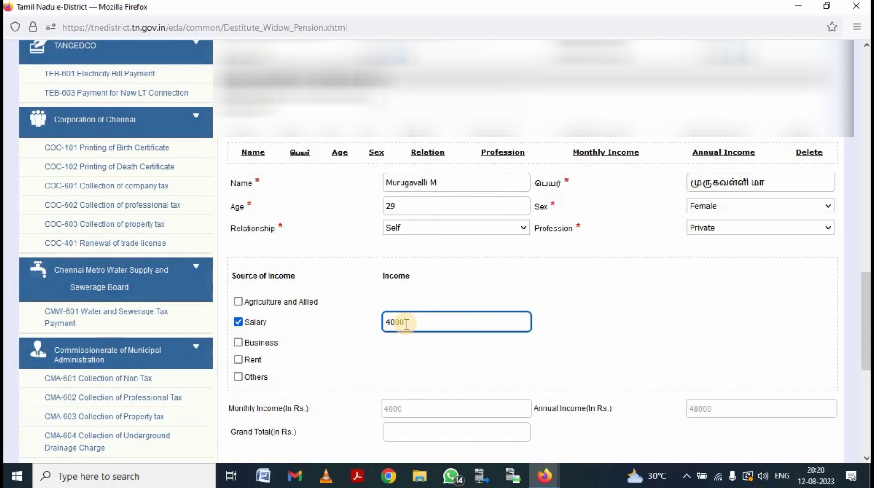
scroll(504, 343, down, 4)
click(533, 280)
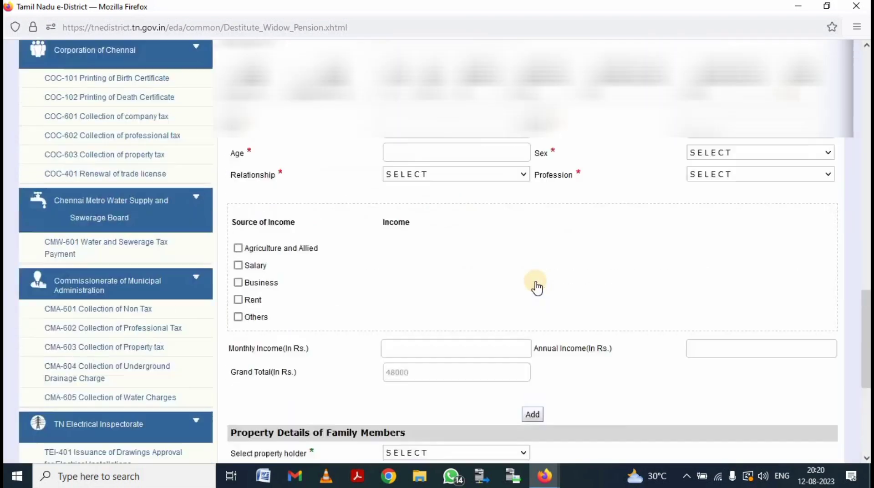
scroll(534, 284, up, 4)
Step: Enter the daughter's English and Tamil names and age 4
click(444, 328)
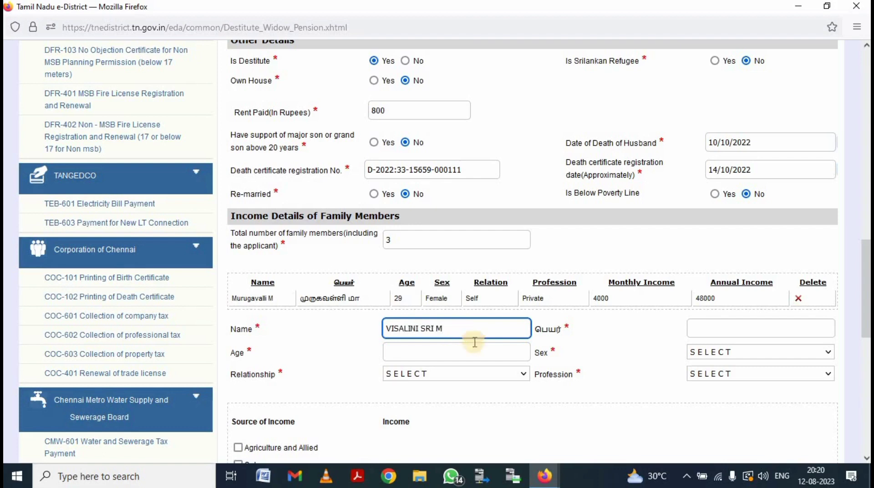
click(734, 325)
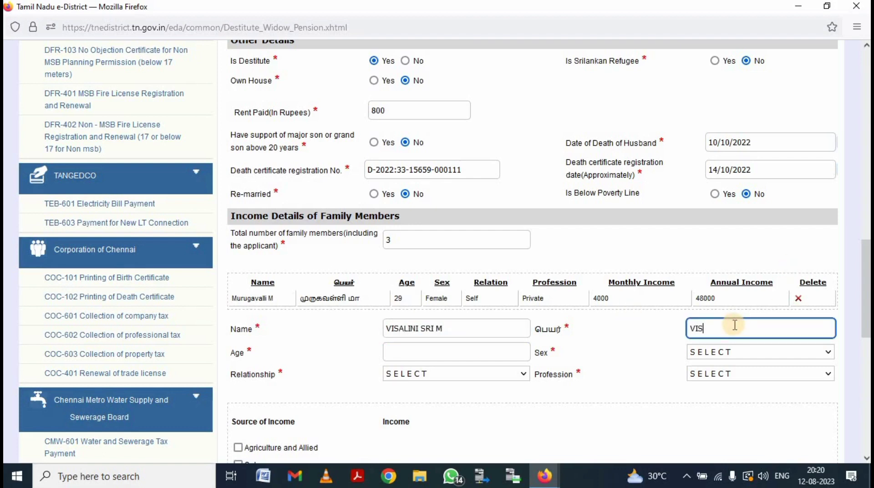
text(VISALINI)
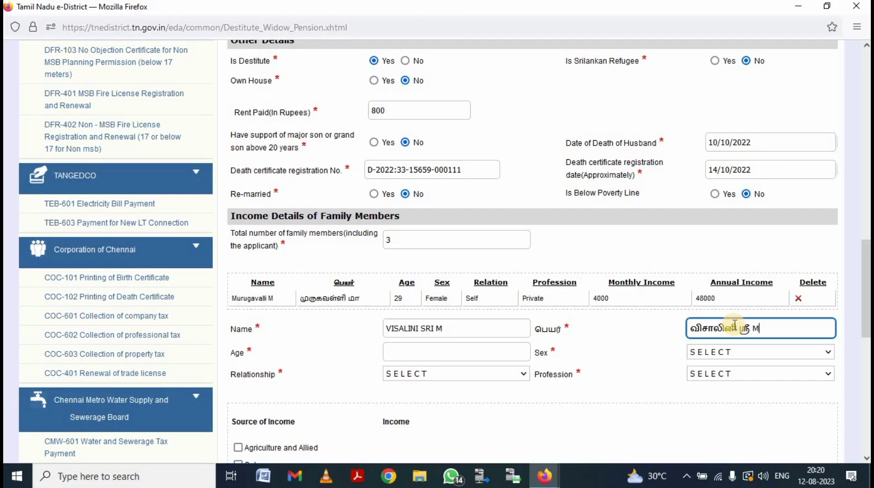
click(423, 348)
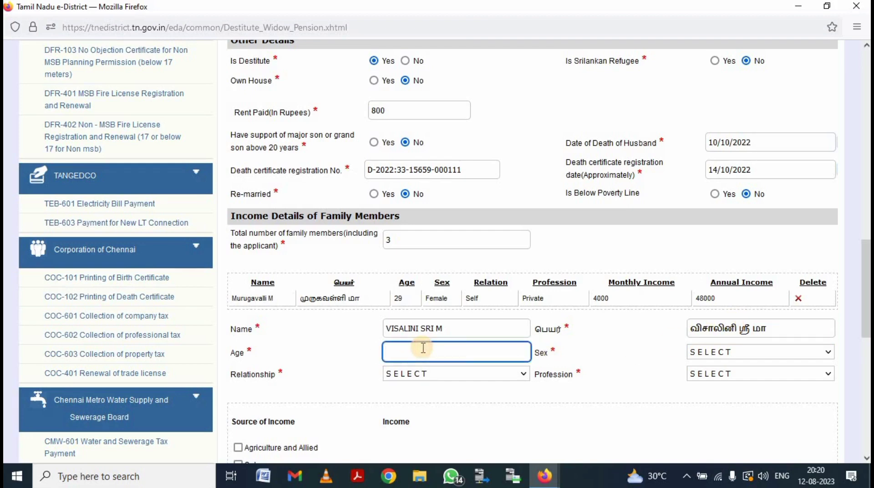
text(4)
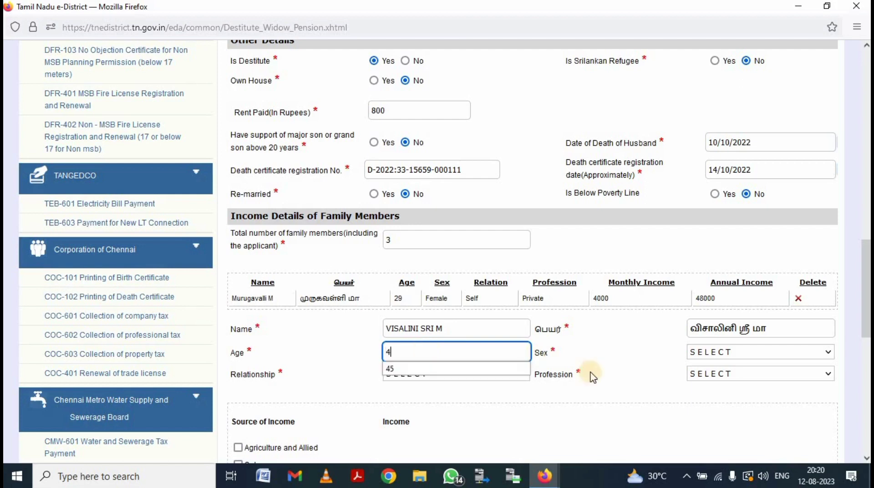
Step: Set her as Female, Daughter, Student/Dependent, and add her to the family table
click(729, 352)
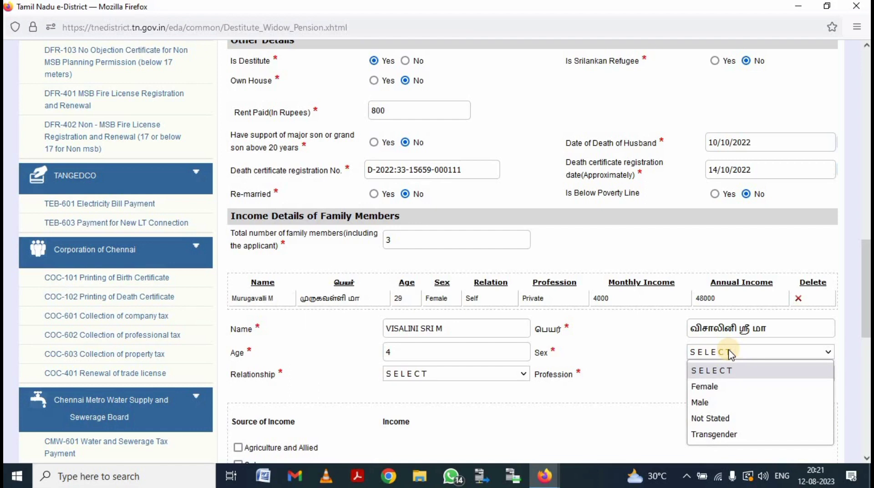
click(707, 394)
click(482, 376)
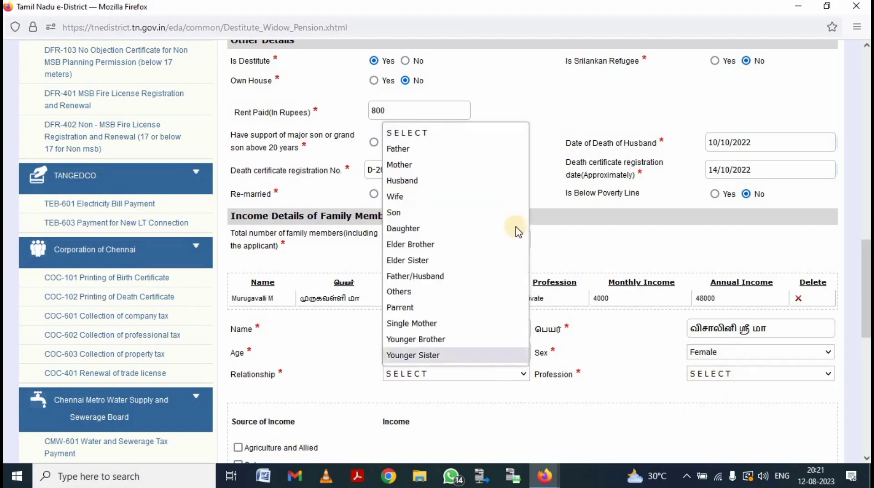
click(432, 229)
click(720, 372)
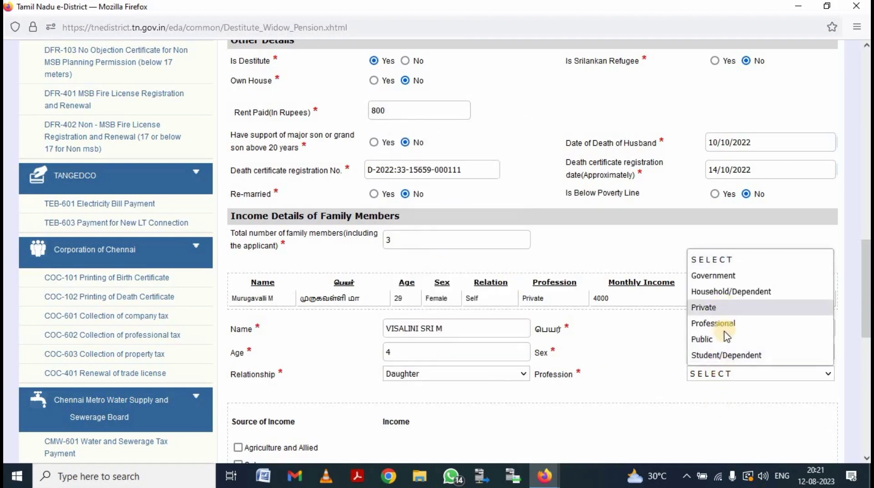
click(746, 355)
scroll(503, 451, down, 4)
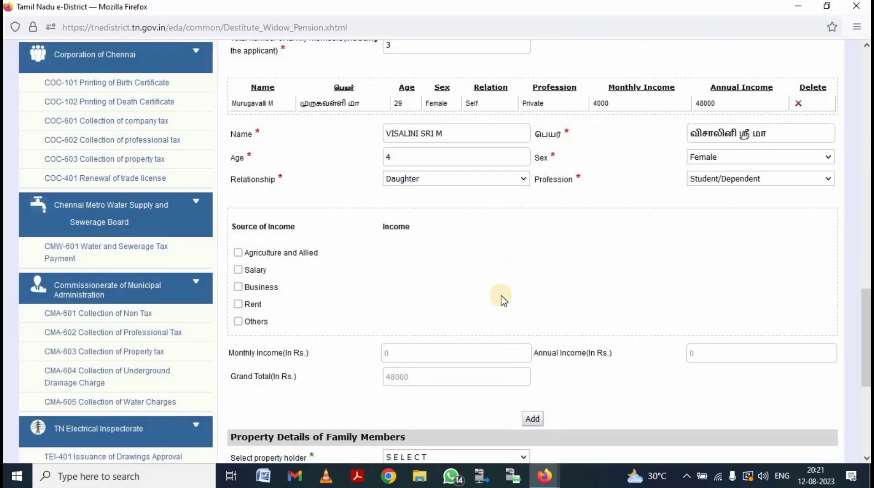
click(534, 419)
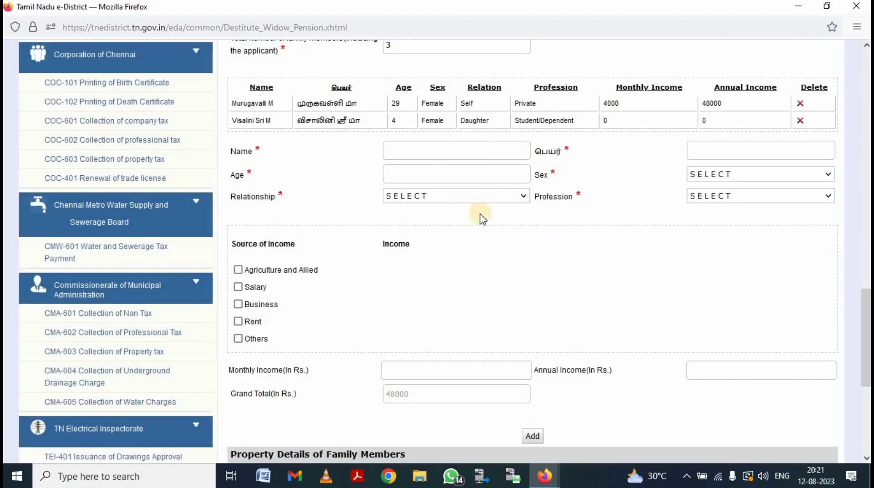
Step: Enter the son's English and Tamil names and age 6
click(484, 149)
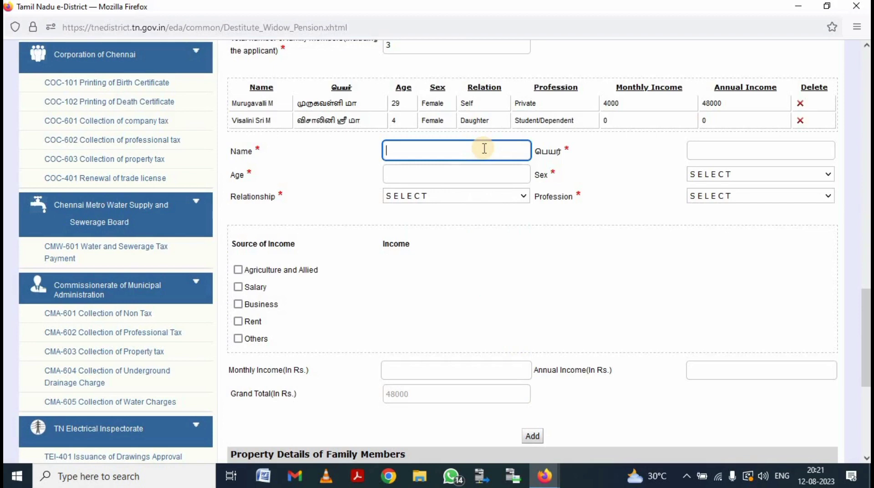
text(VIMAL M)
click(720, 152)
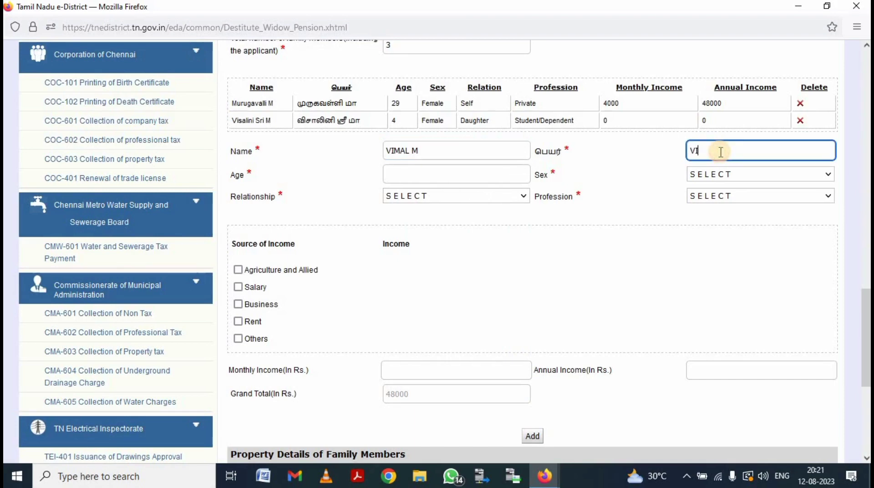
click(476, 172)
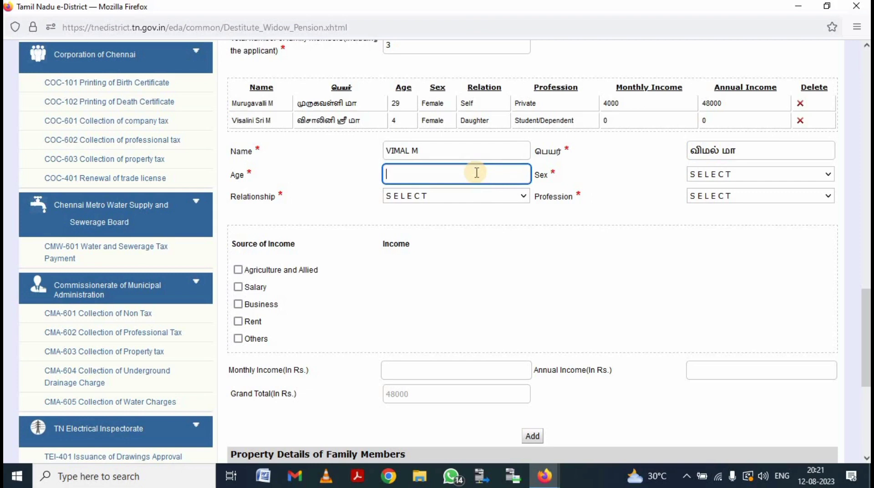
text(6)
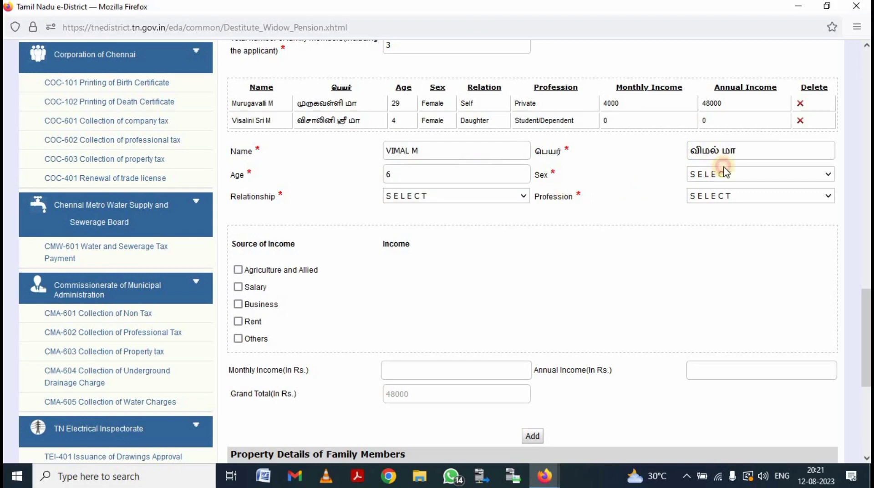
Step: Set him as Male, Son, Student/Dependent, and add him to the family table
click(710, 176)
click(684, 223)
click(448, 195)
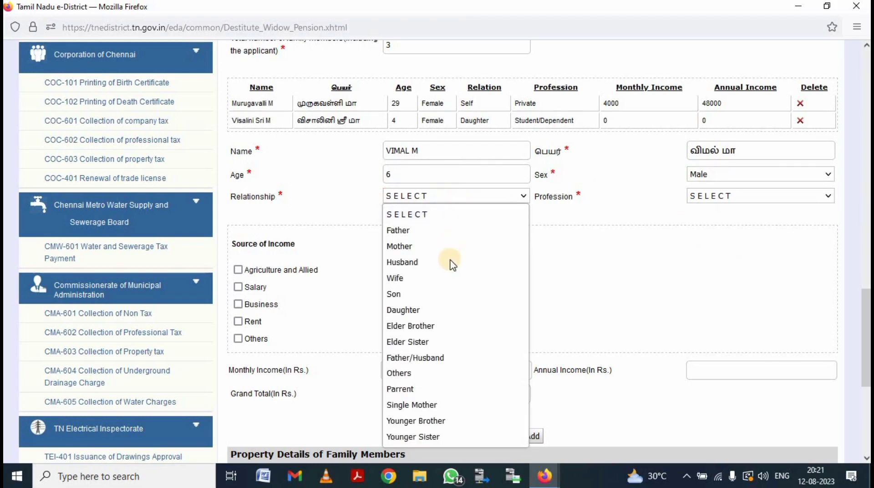
click(445, 294)
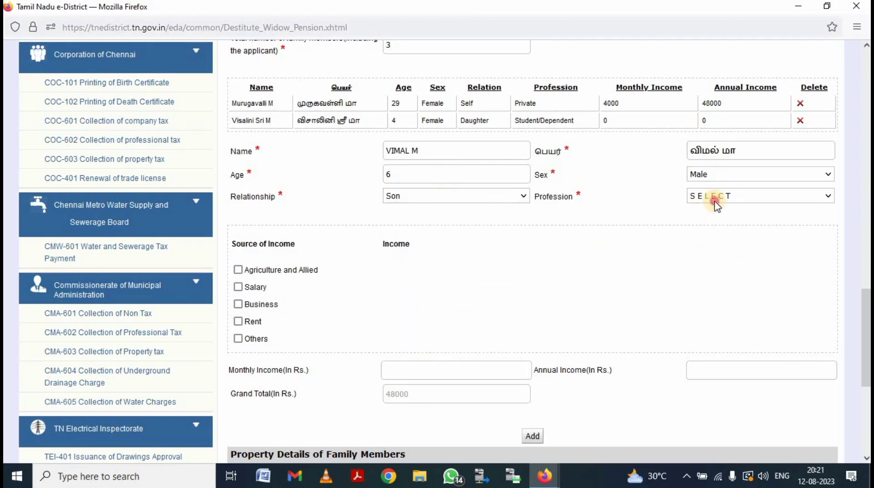
click(716, 195)
click(703, 262)
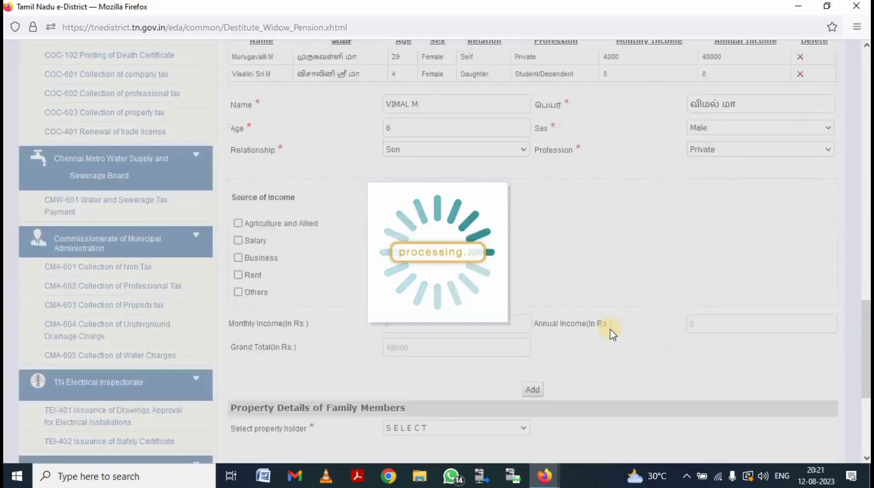
scroll(611, 331, down, 3)
click(716, 66)
click(728, 180)
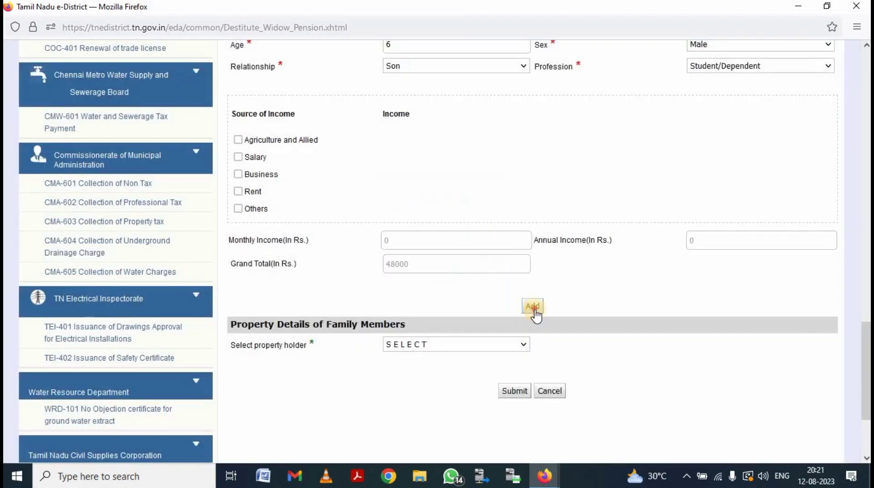
click(533, 308)
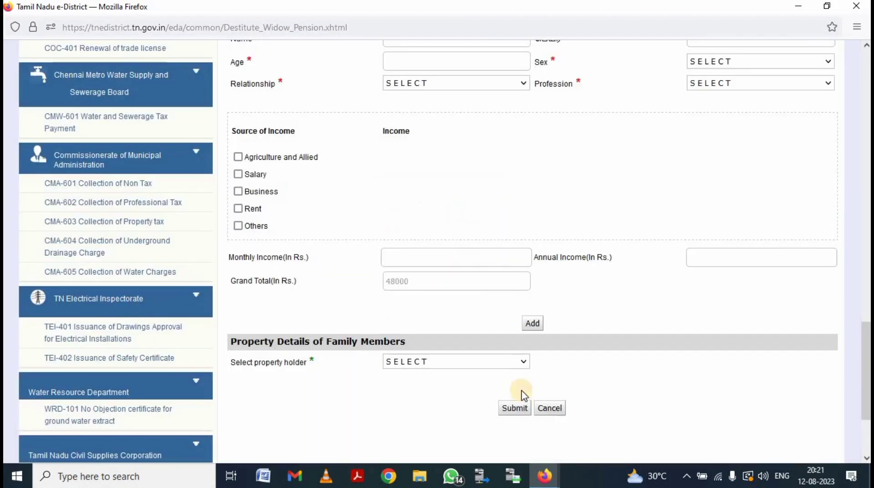
Step: Submit the application form and choose Applicant Photo with document number 1
click(521, 407)
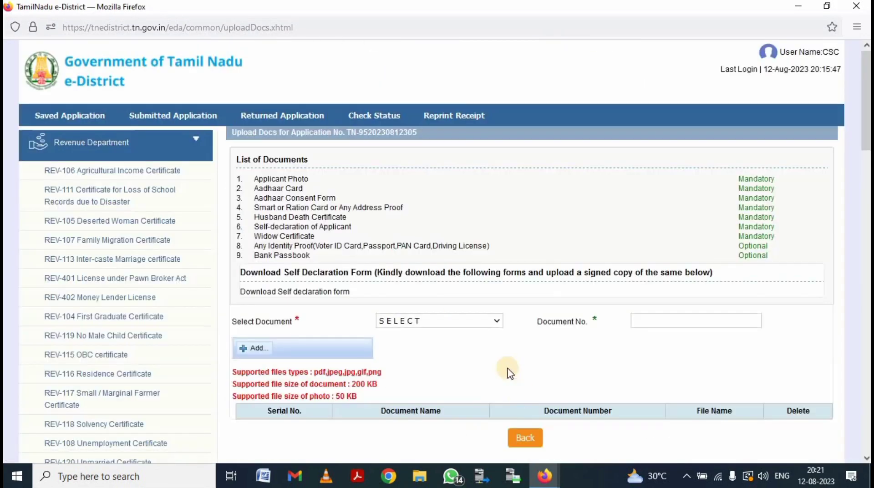
click(445, 320)
click(470, 174)
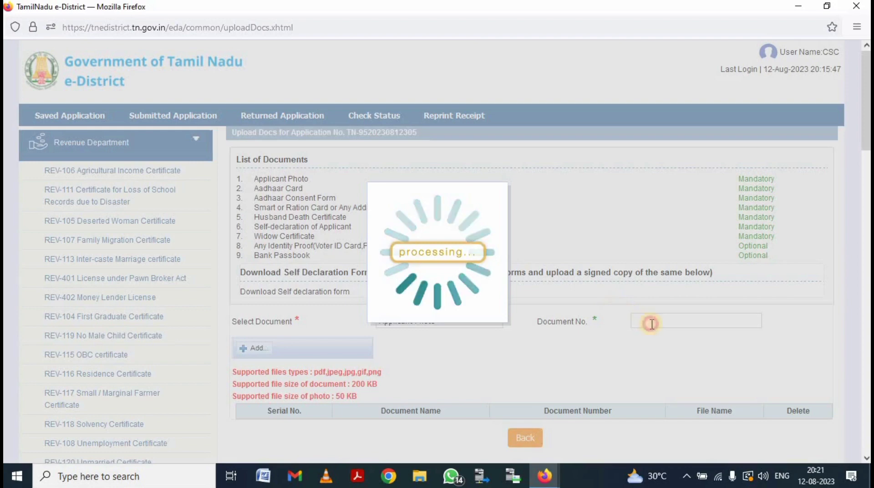
click(649, 319)
text(1)
key(Tab)
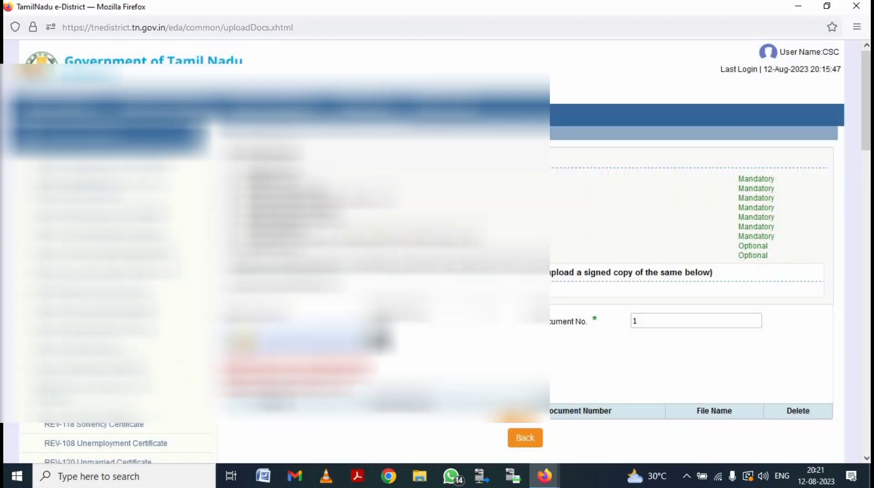
Step: Upload the applicant's photo from her folder in Documents
key(Return)
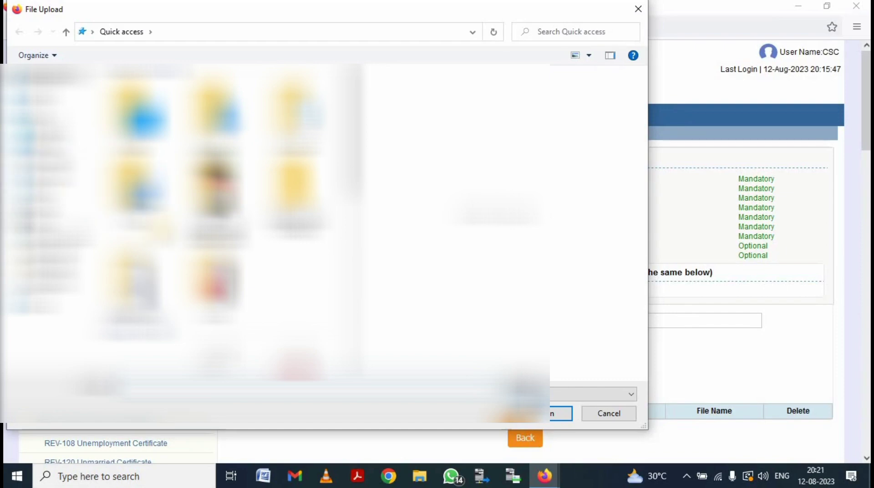
scroll(214, 218, down, 4)
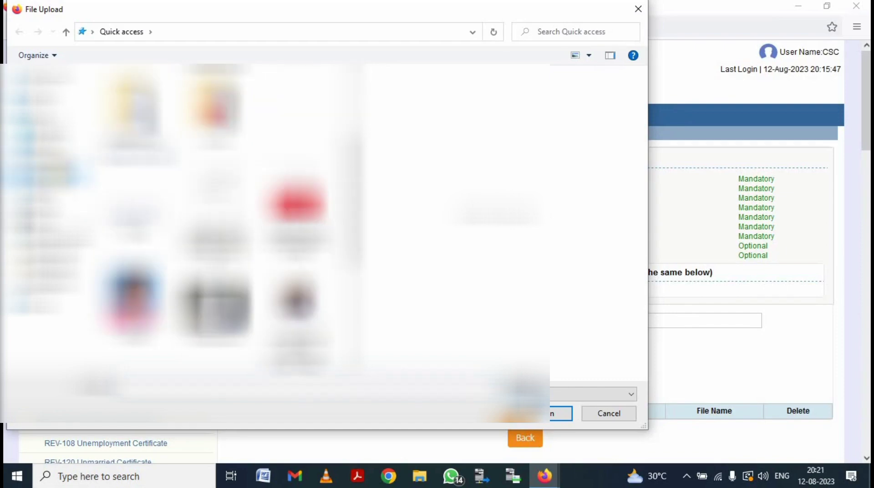
click(51, 163)
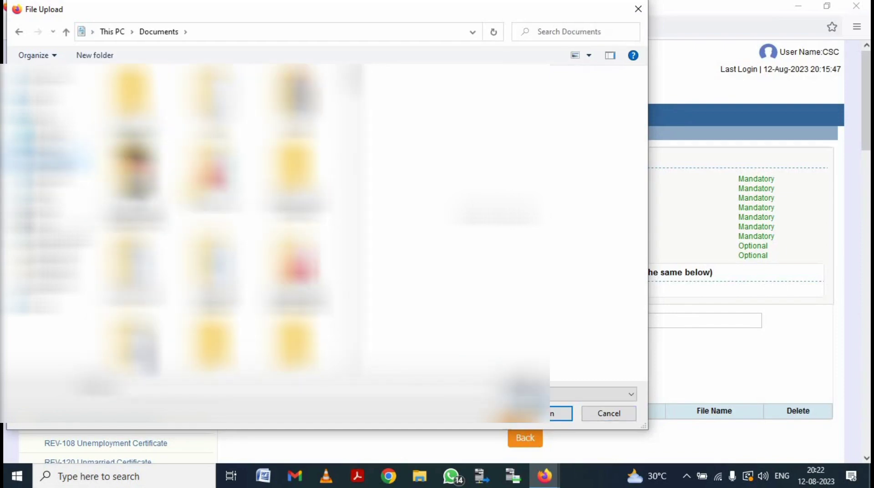
scroll(214, 219, down, 3)
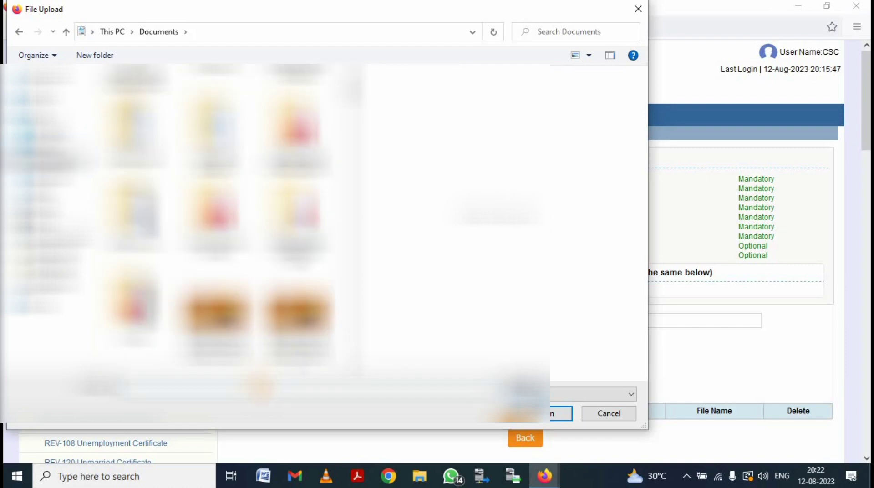
scroll(46, 218, down, 3)
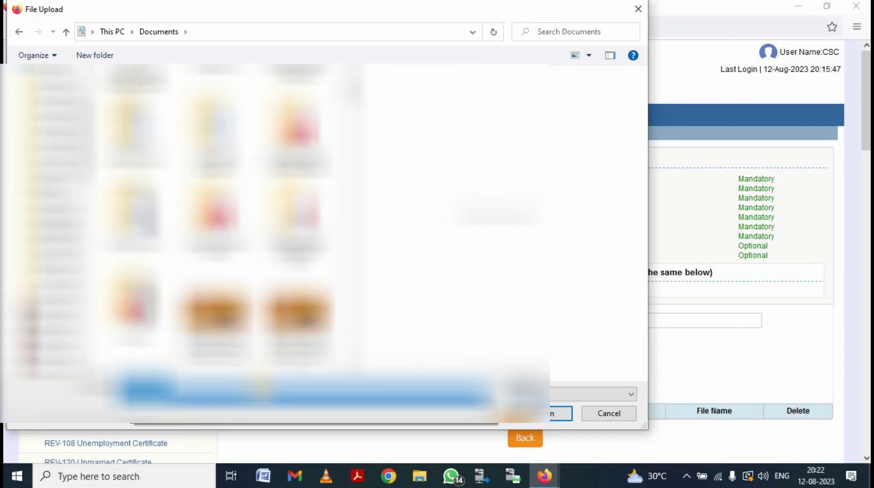
key(Return)
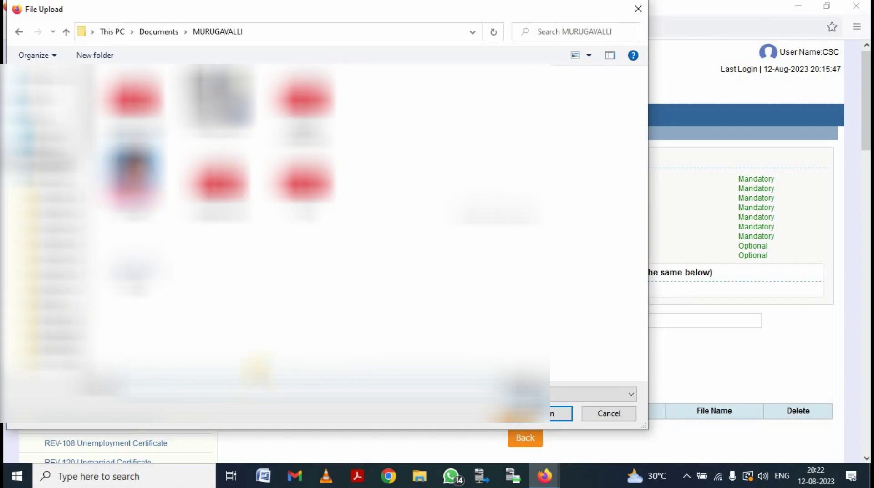
click(134, 177)
key(Return)
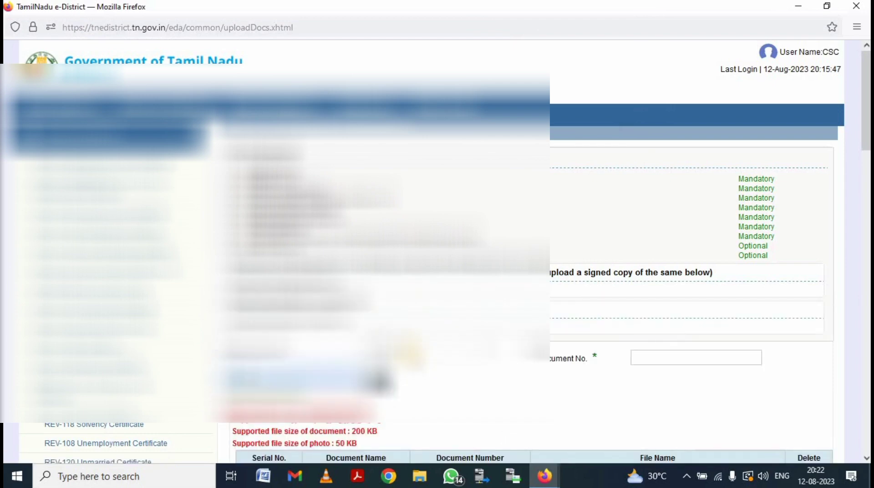
Step: Upload the Aadhaar Card file as document number 2
click(408, 346)
click(581, 303)
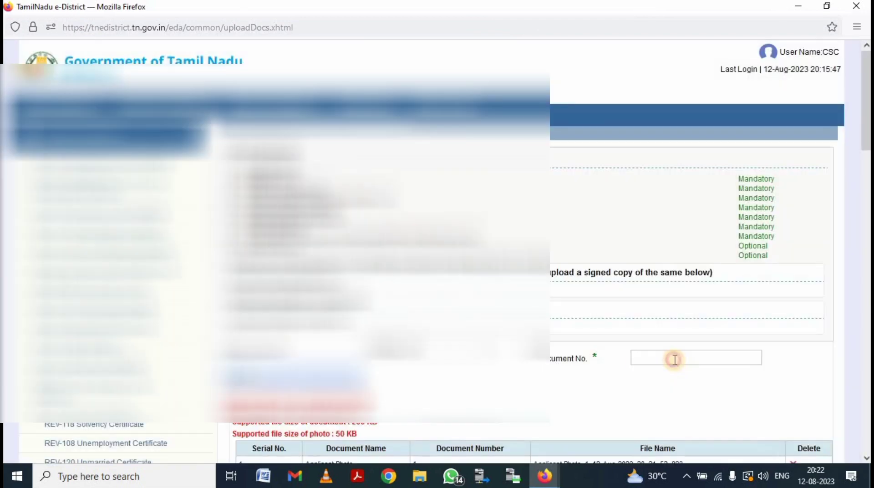
click(674, 359)
text(2)
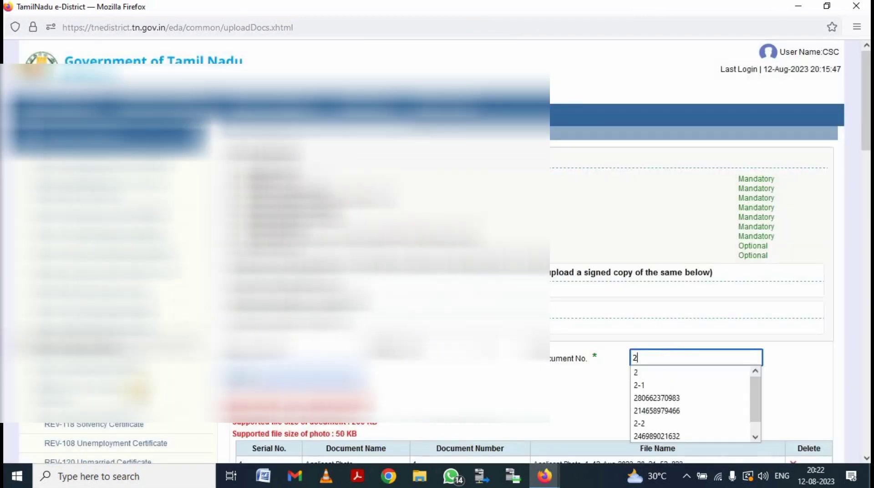
key(Tab)
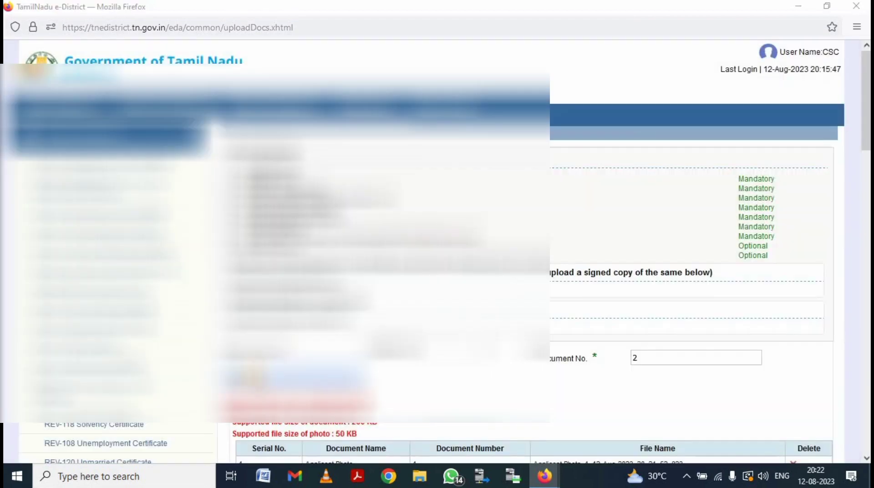
click(253, 378)
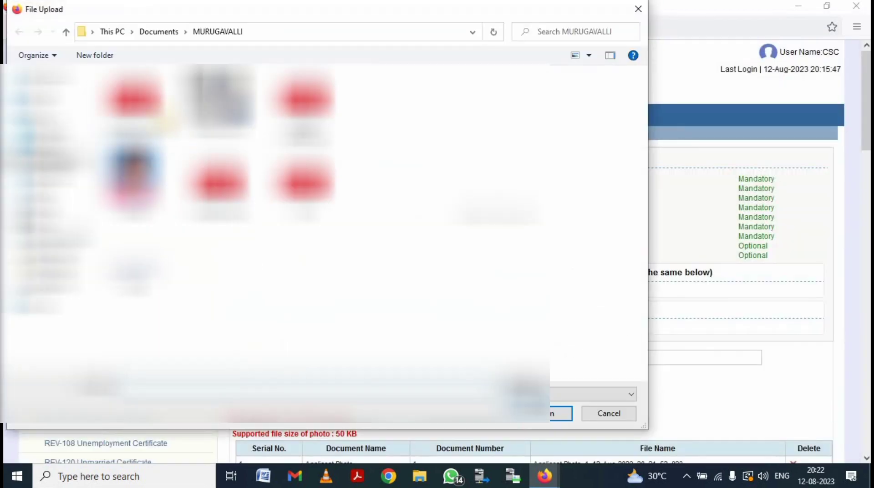
click(558, 413)
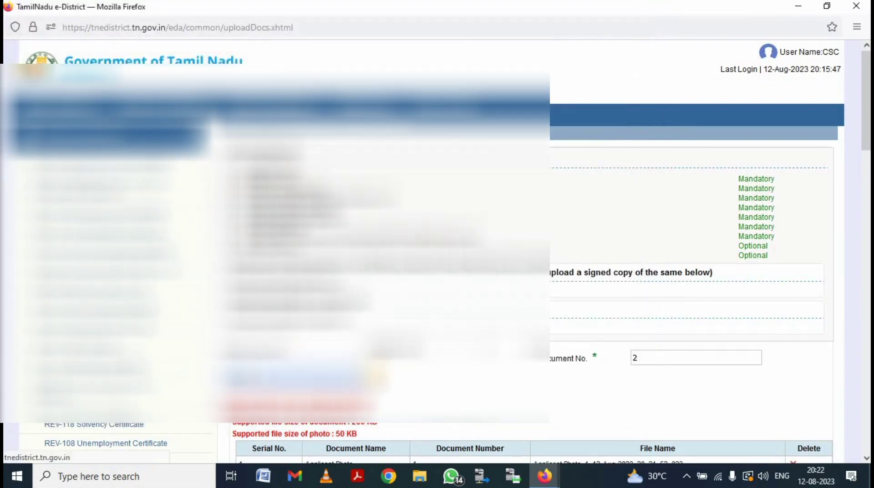
Step: Add the third document type as number 3, uploading its file from Quick access
scroll(376, 377, down, 3)
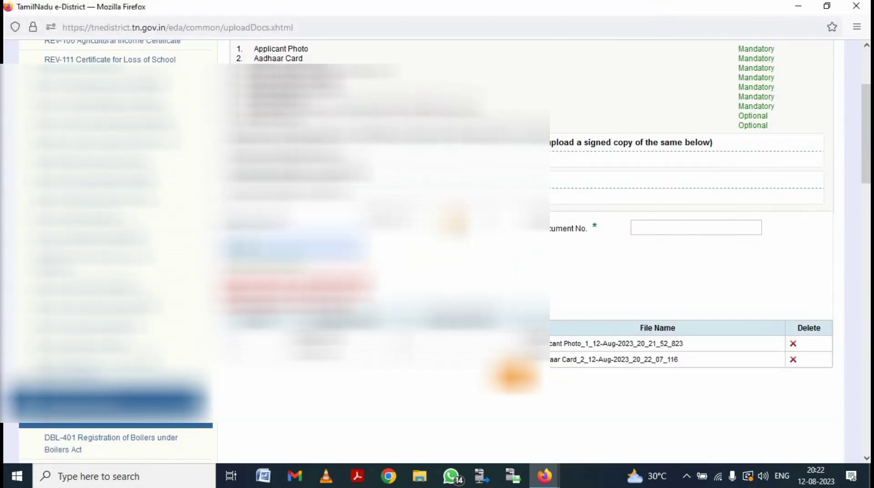
click(451, 223)
click(588, 276)
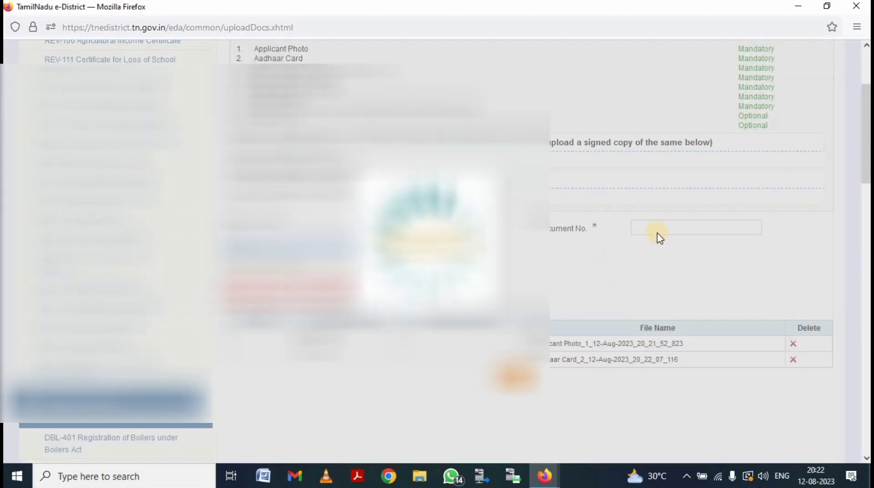
click(657, 230)
text(3)
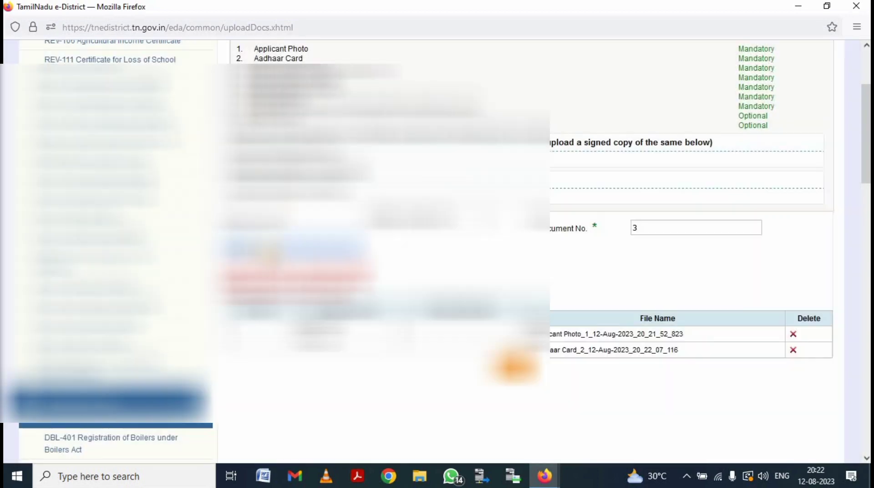
click(248, 248)
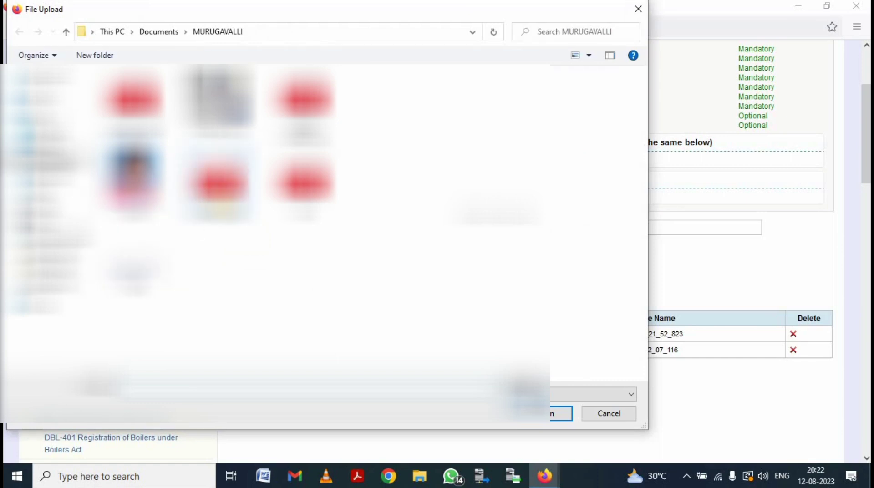
click(528, 392)
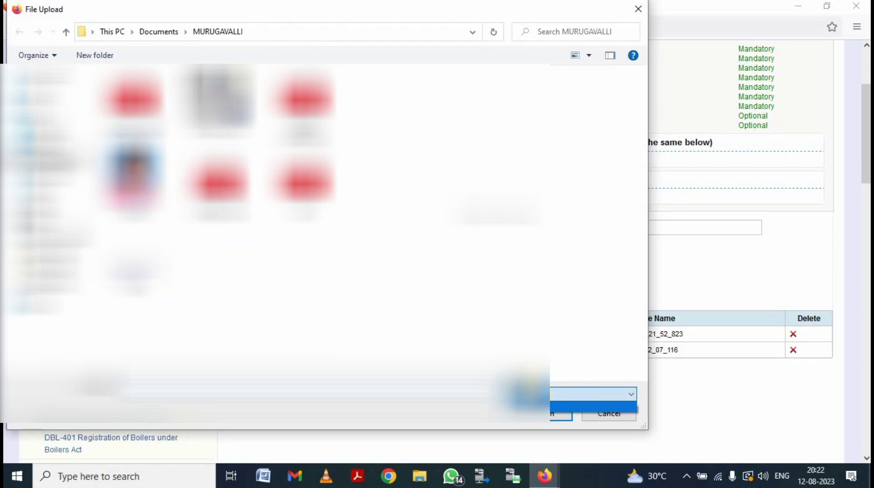
click(528, 394)
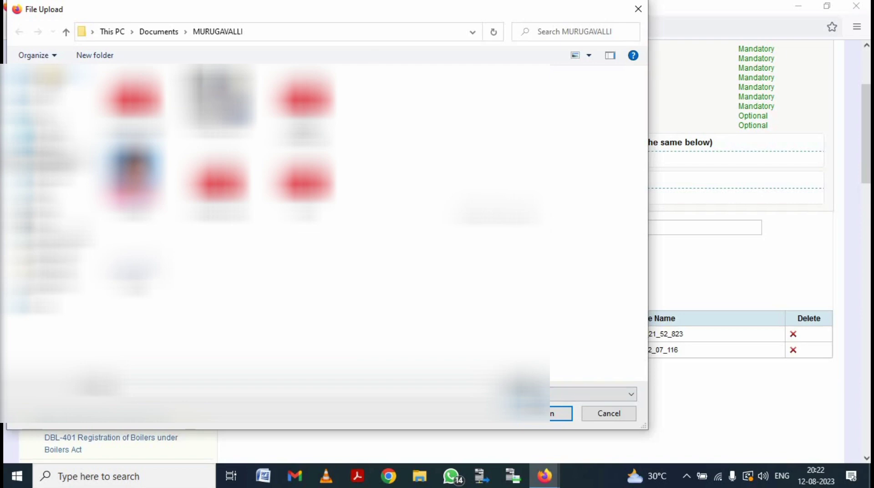
click(48, 75)
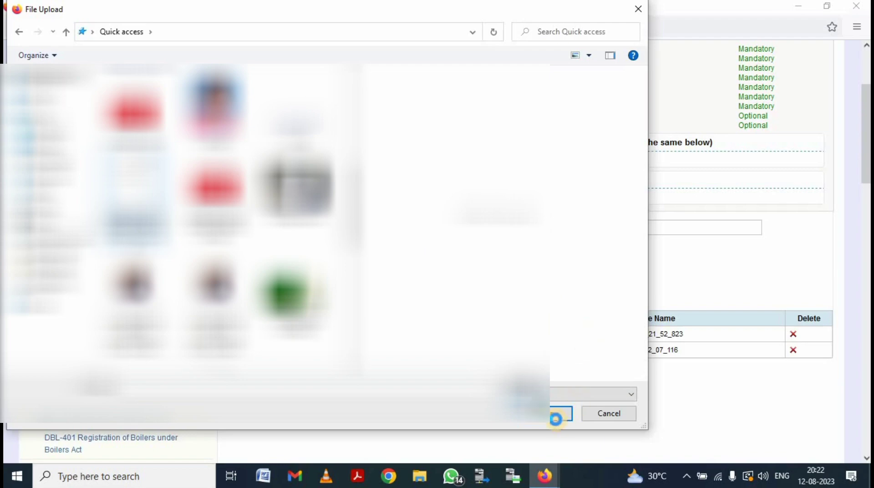
key(shift+F10)
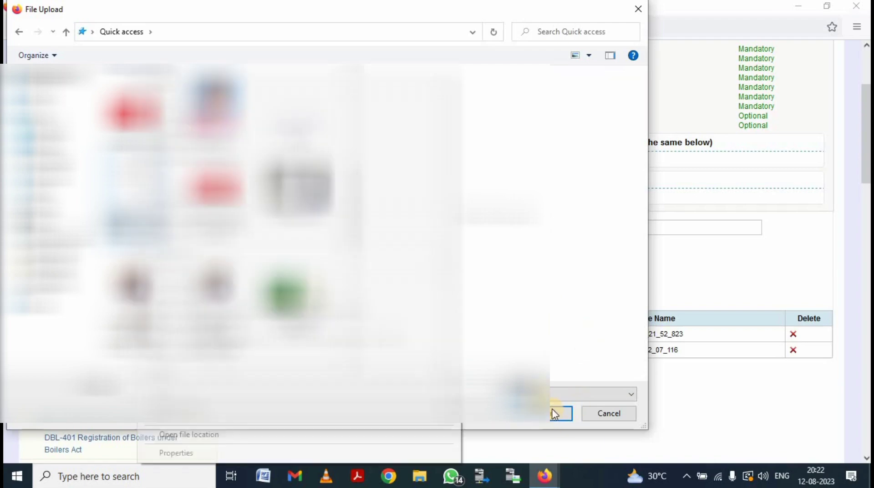
click(552, 296)
click(556, 414)
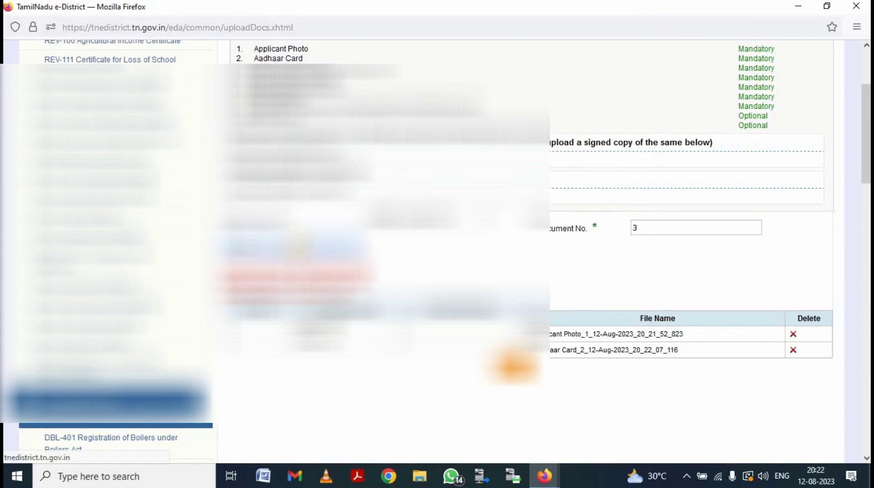
Step: Upload the address proof from the applicant's Documents folder as document number 4
click(449, 229)
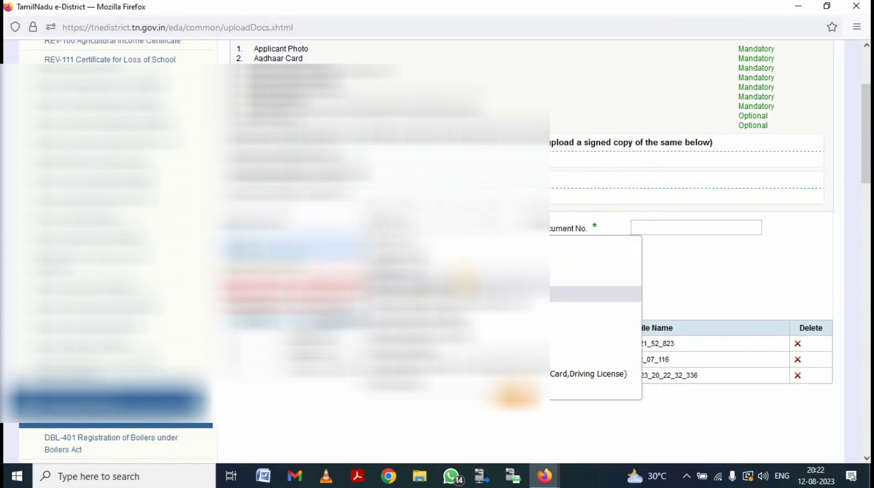
click(591, 301)
click(671, 227)
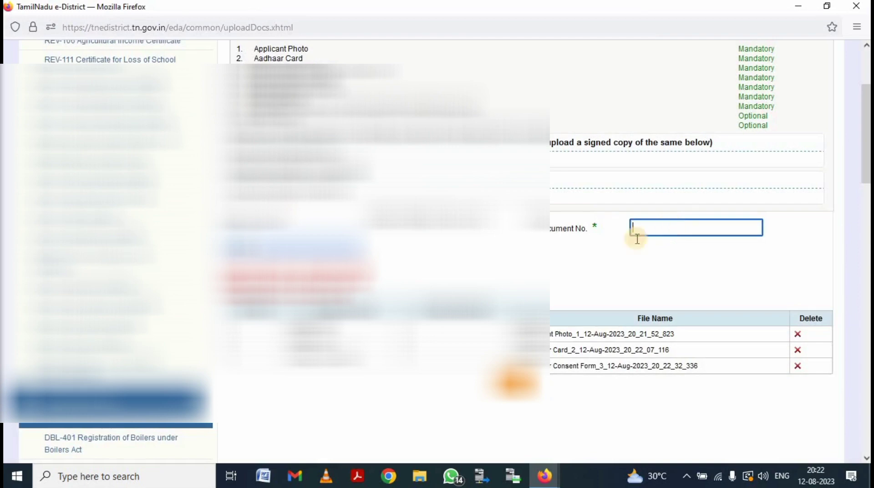
text(4)
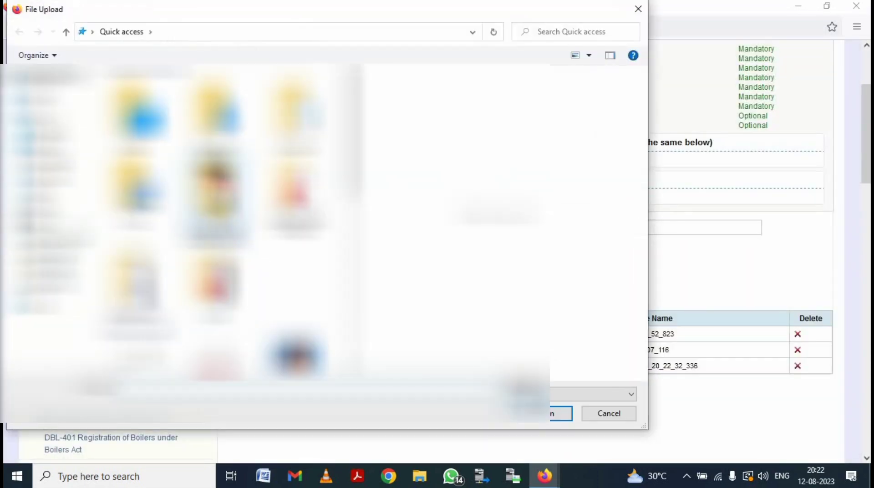
click(45, 162)
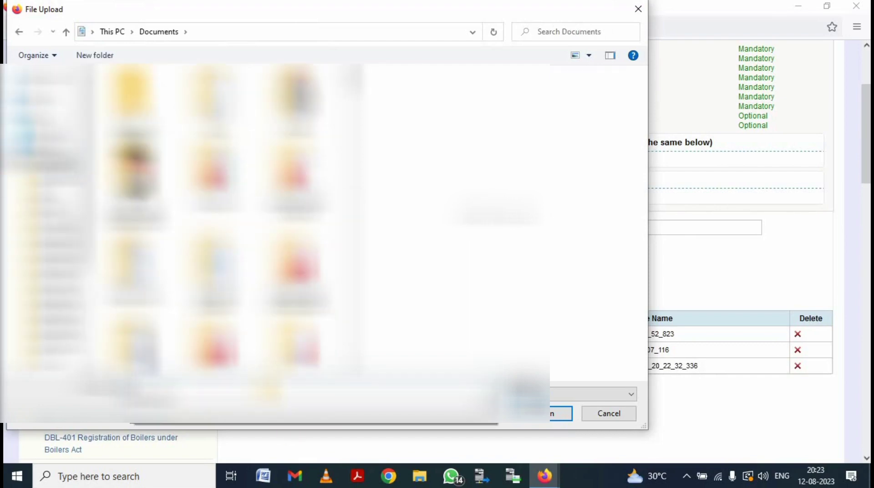
double_click(295, 345)
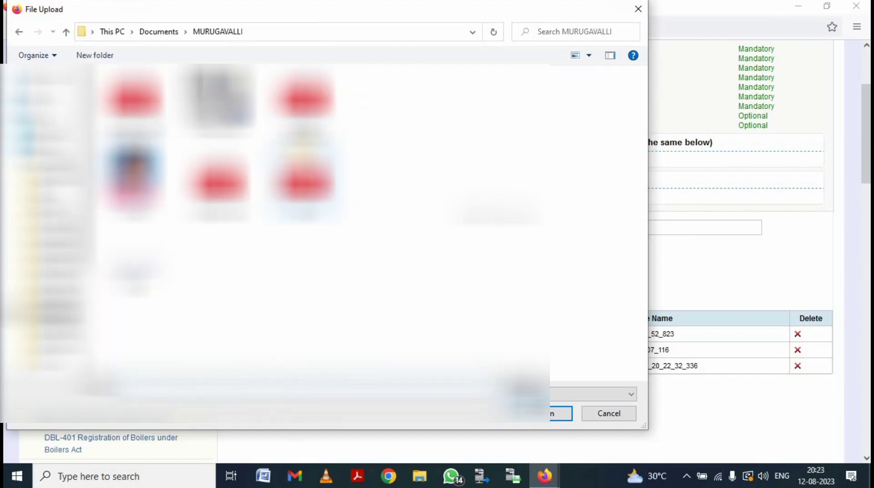
click(218, 182)
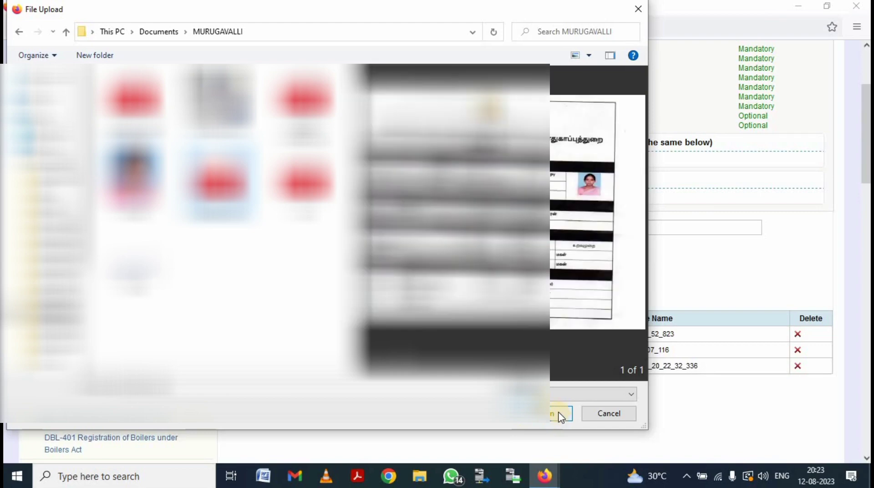
click(563, 422)
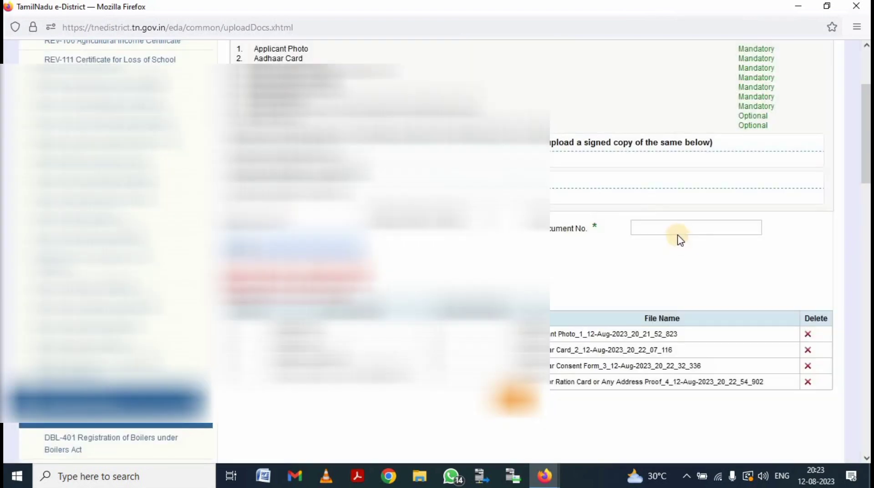
Step: Upload the husband death certificate as document number 5
click(678, 233)
text(5)
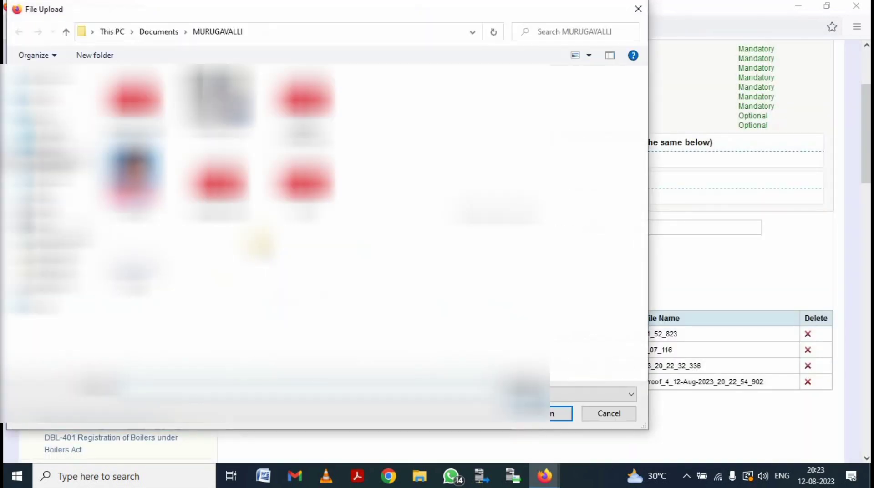
click(537, 413)
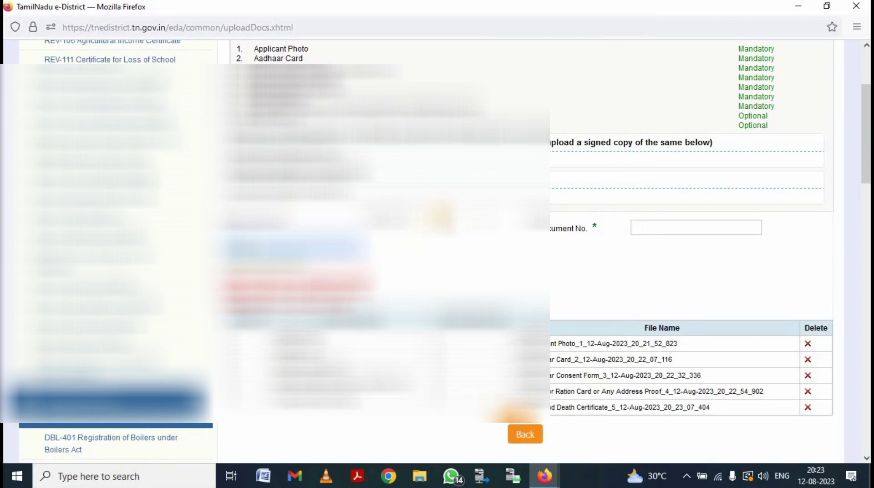
click(438, 226)
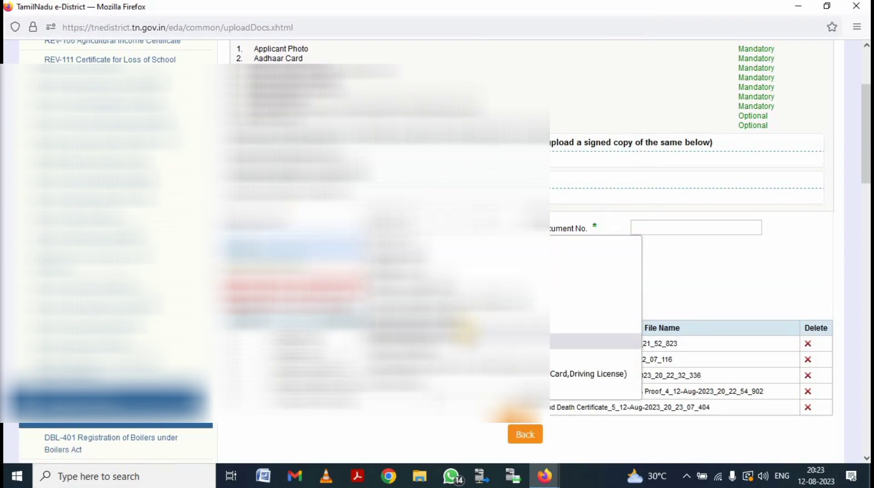
Step: Upload the widow certificate image as a Widow Certificate, document number 6
click(482, 347)
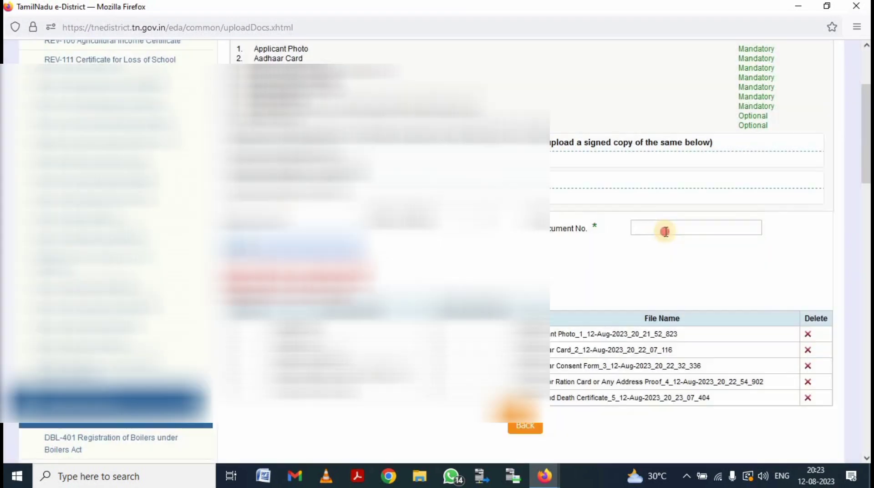
click(662, 229)
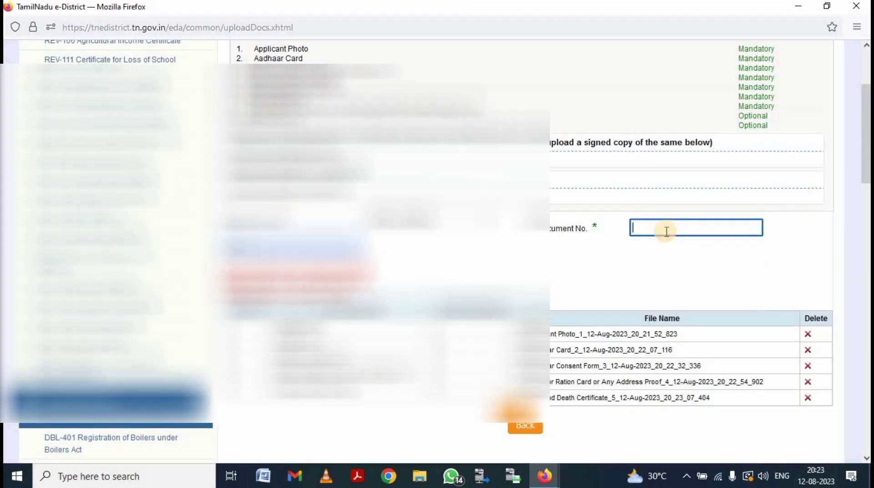
text(6)
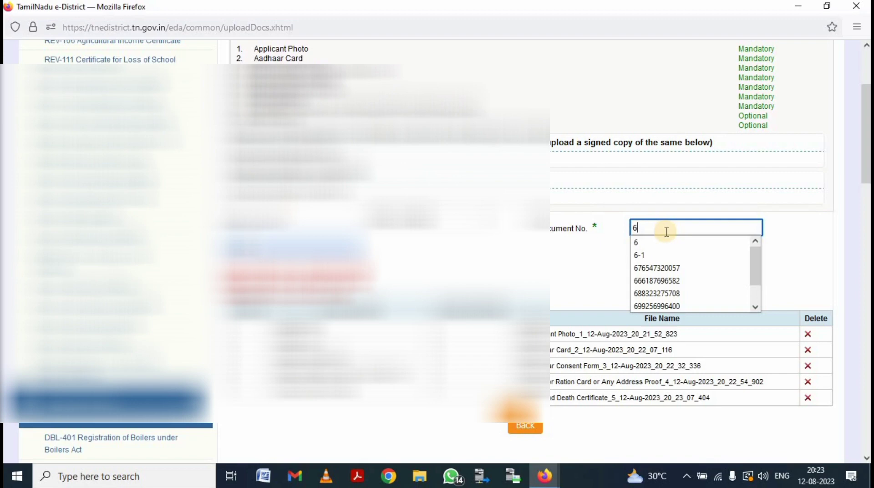
click(241, 234)
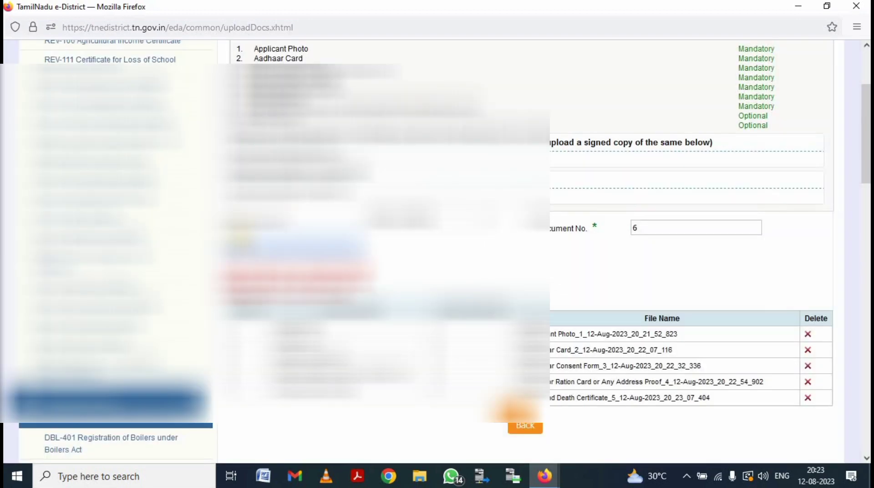
click(250, 242)
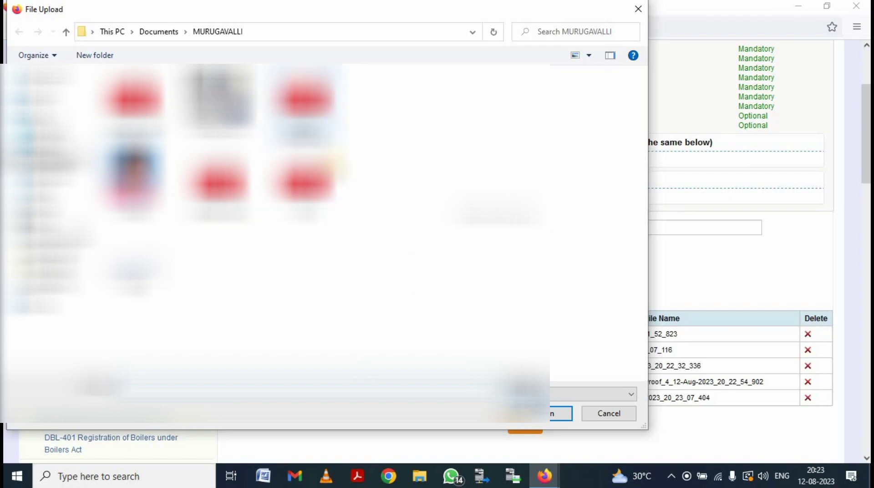
click(305, 97)
click(559, 413)
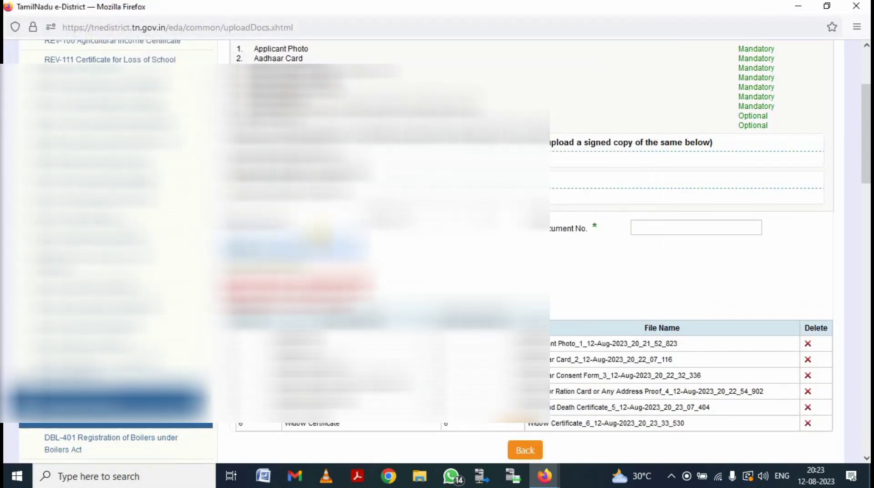
Step: Upload the bank passbook image as a Bank Passbook, document number 7
click(434, 225)
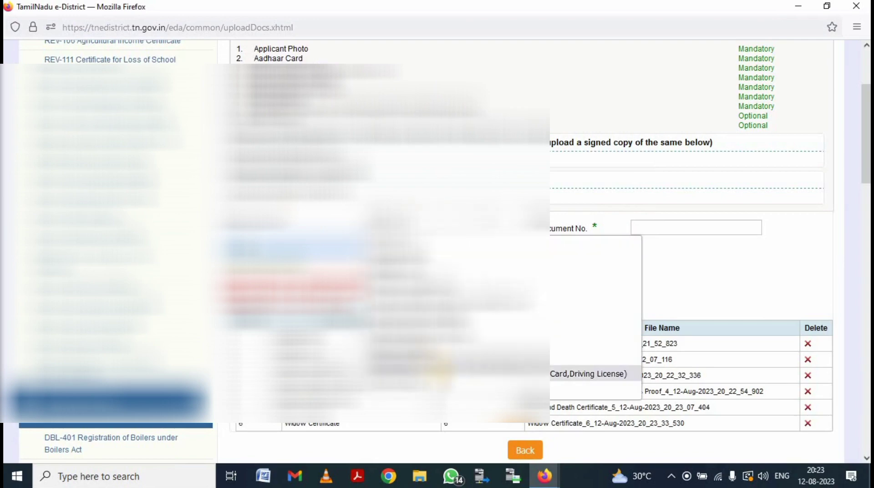
click(587, 373)
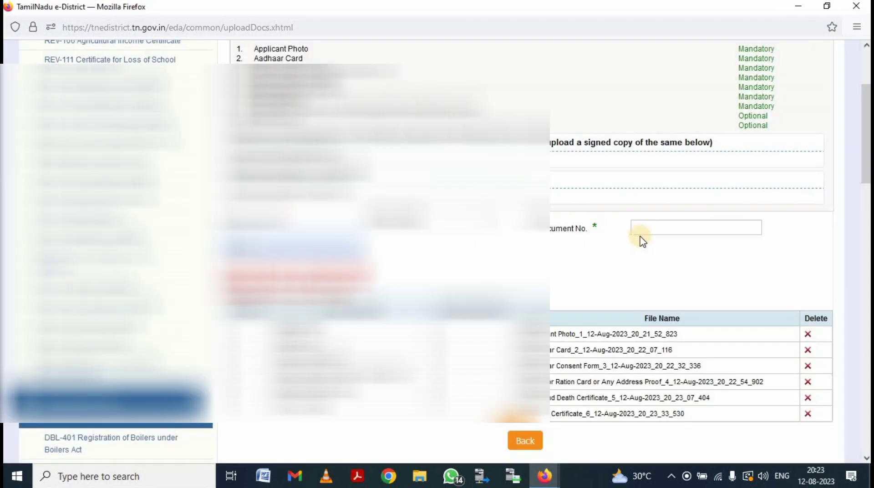
click(645, 226)
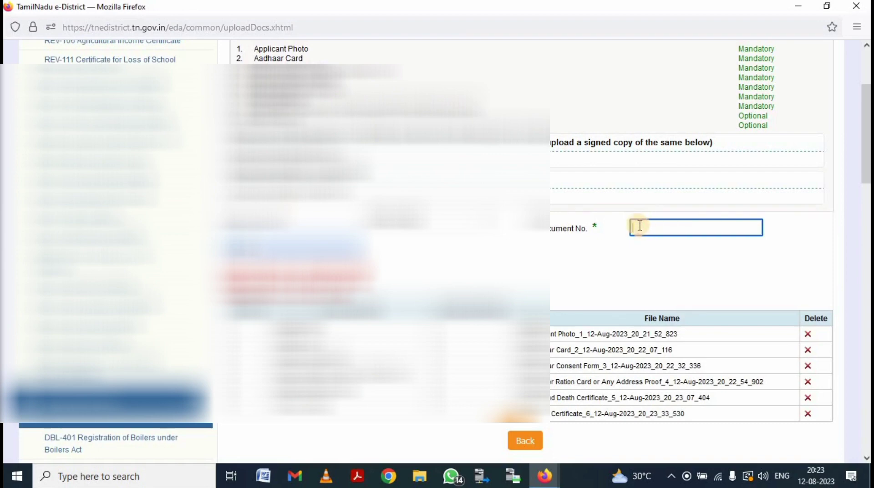
text(7)
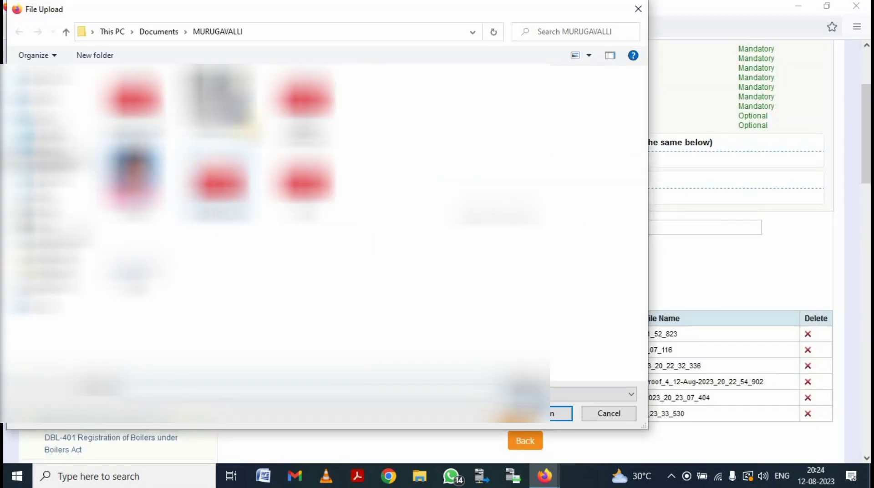
click(220, 97)
click(560, 413)
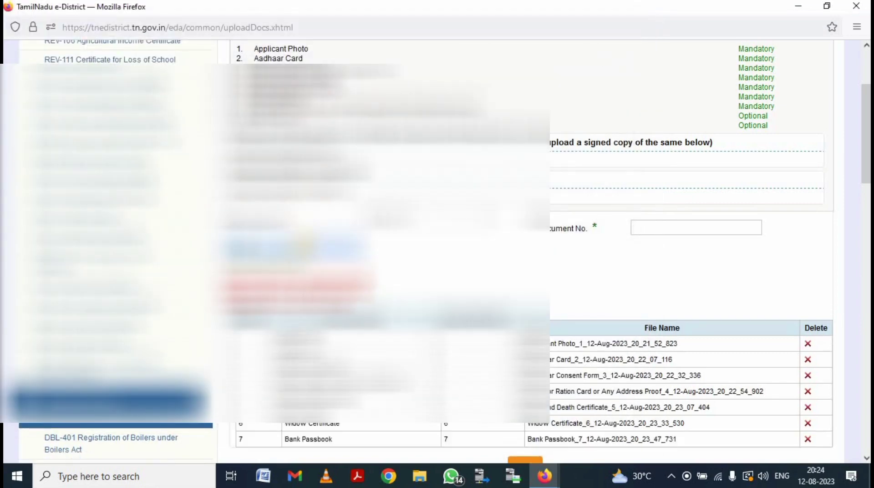
scroll(358, 345, down, 1)
Step: Upload the Self-Declaration of Applicant file as document number 8, correcting a mistyped 9
click(445, 200)
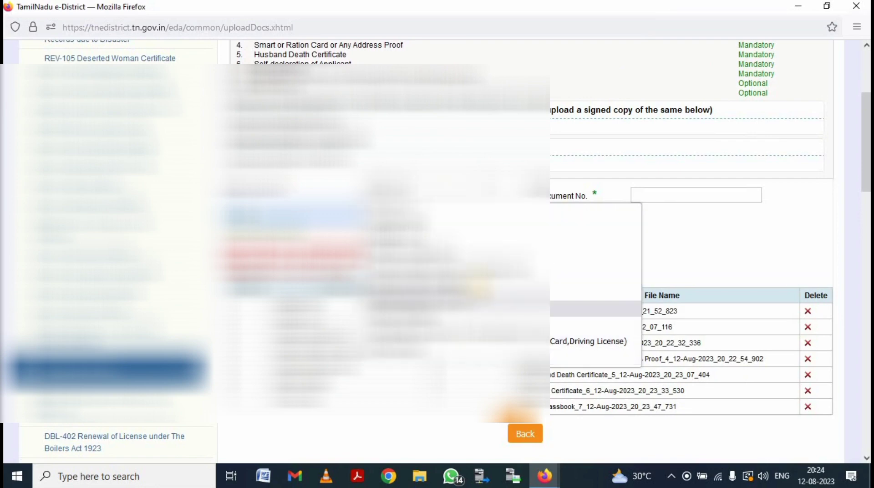
click(625, 233)
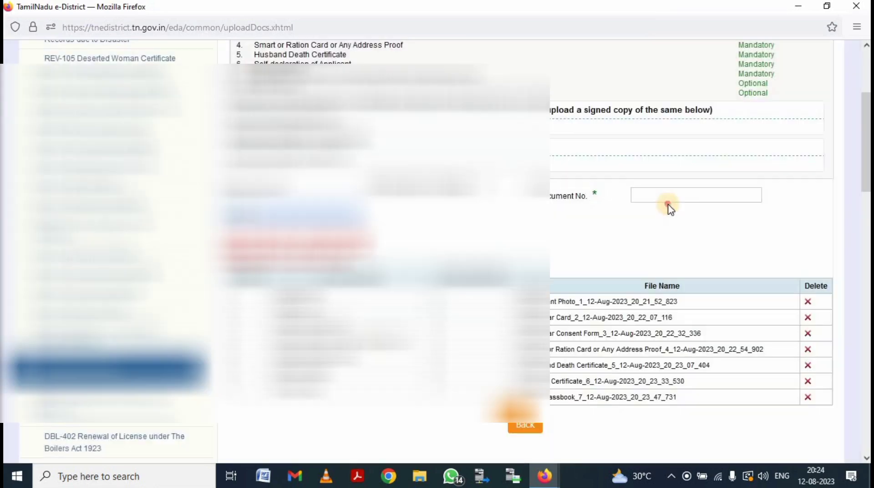
click(667, 196)
text(9)
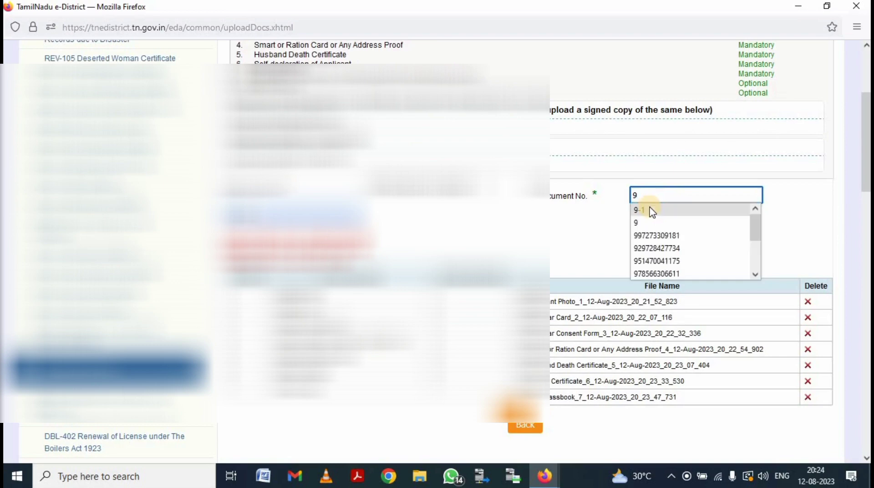
key(BackSpace)
text(8)
key(Tab)
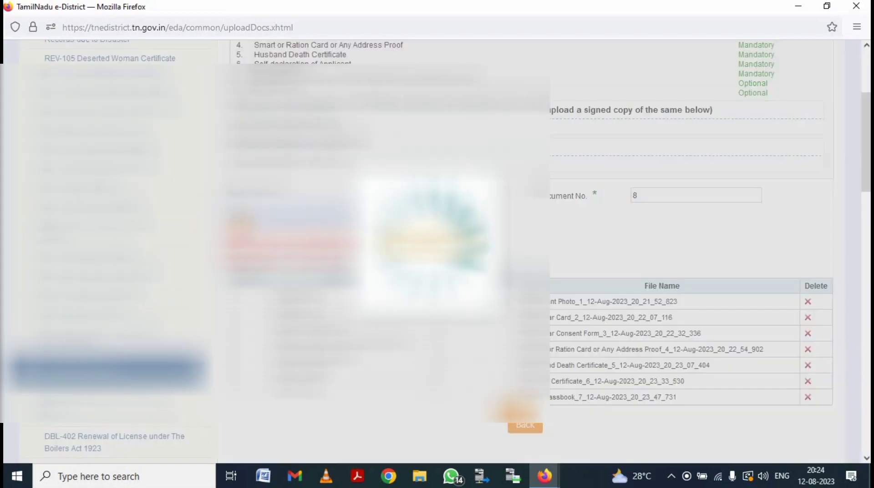
key(Return)
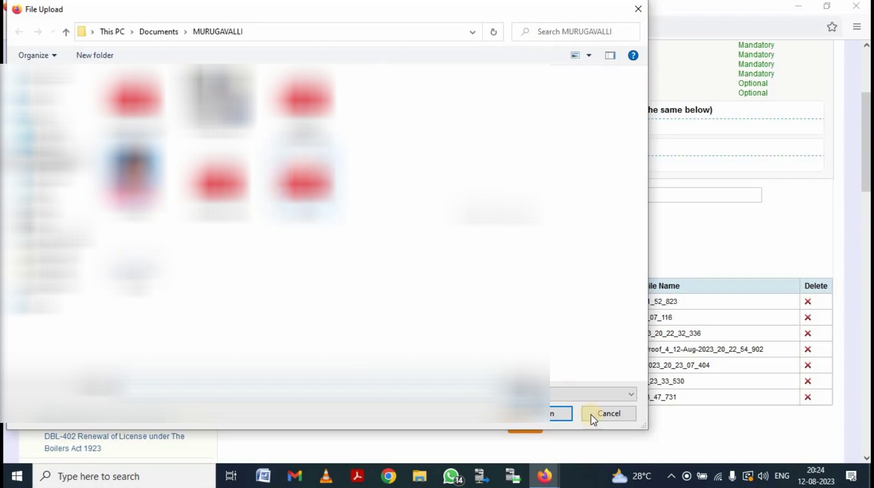
click(563, 415)
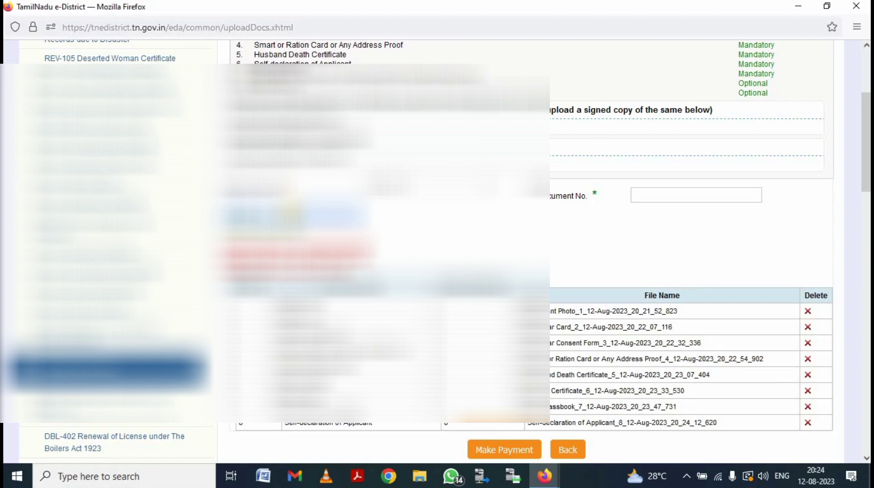
Step: Choose Make Payment and confirm with OK to reach the TNeSevai payment details page
click(502, 450)
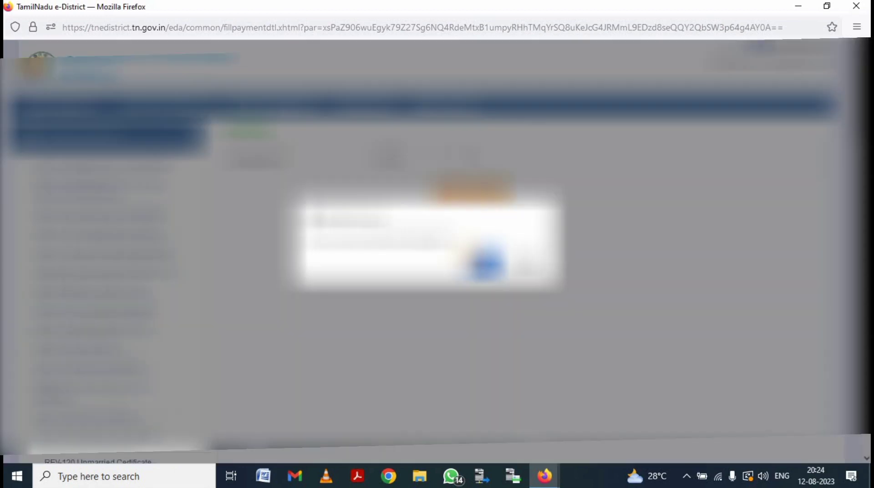
click(484, 265)
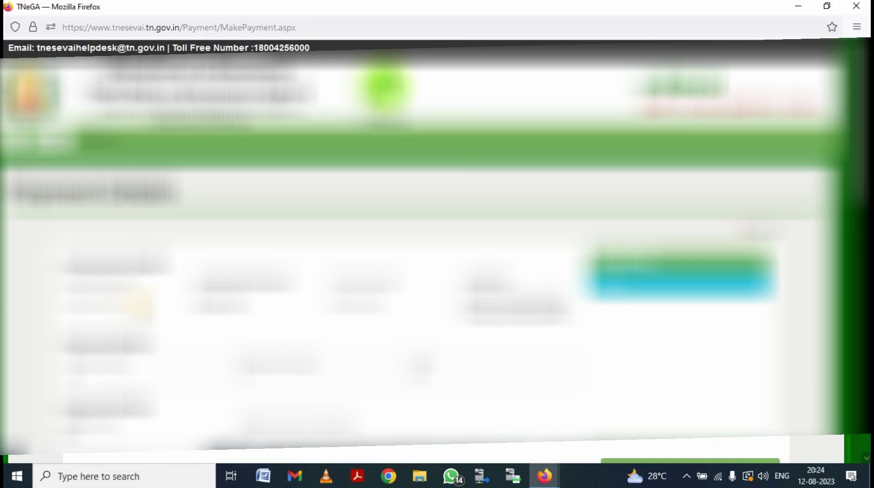
Step: Minimise the payment popup and Firefox to reveal the desktop, and show hidden tray icons
scroll(423, 251, down, 2)
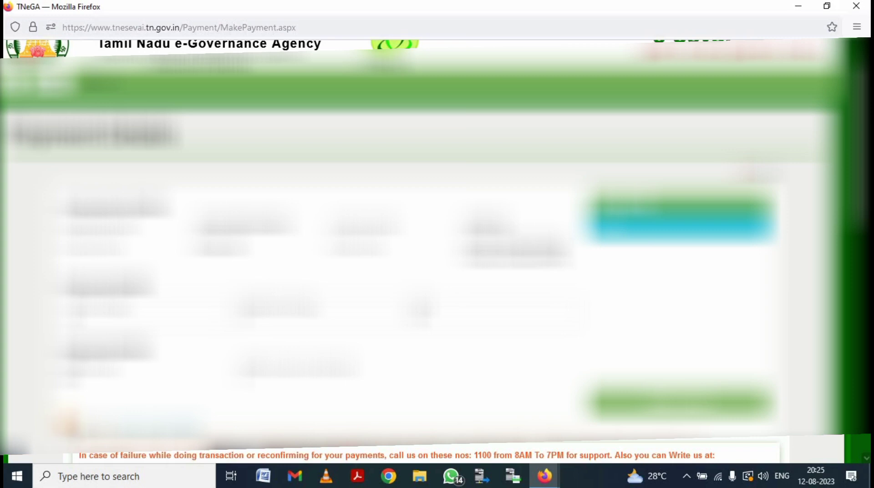
scroll(586, 280, down, 7)
scroll(564, 132, up, 6)
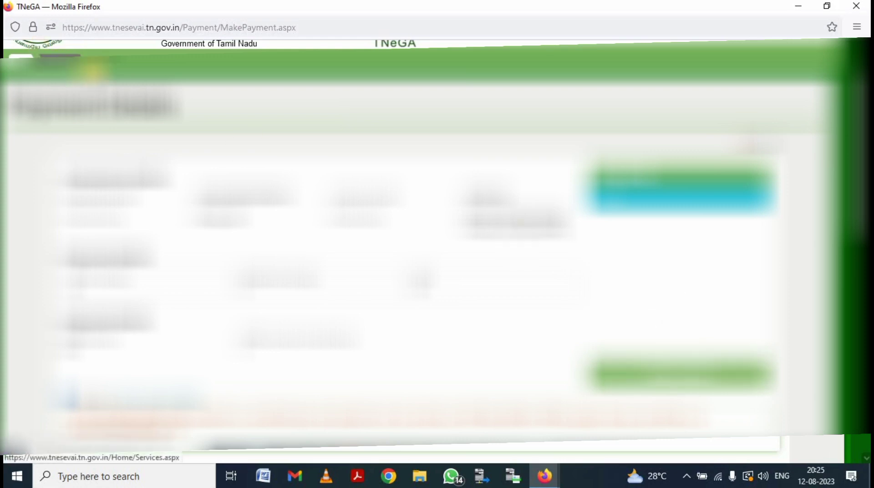
click(798, 6)
click(799, 5)
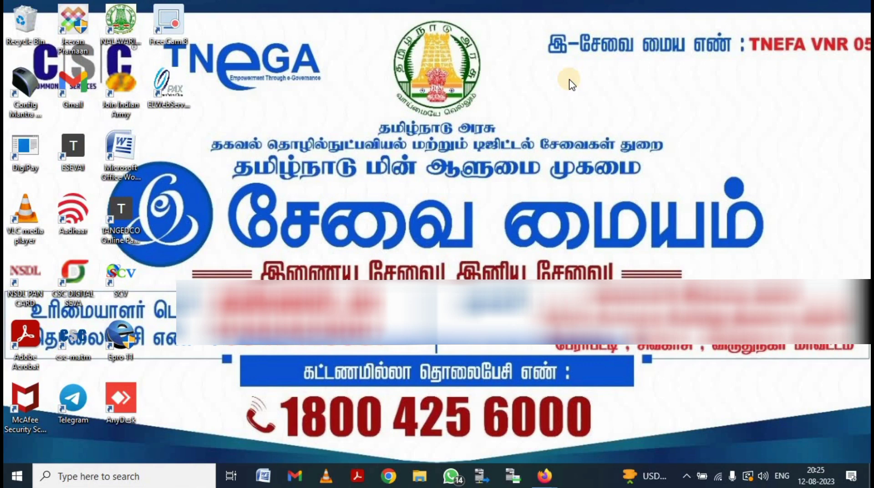
click(688, 476)
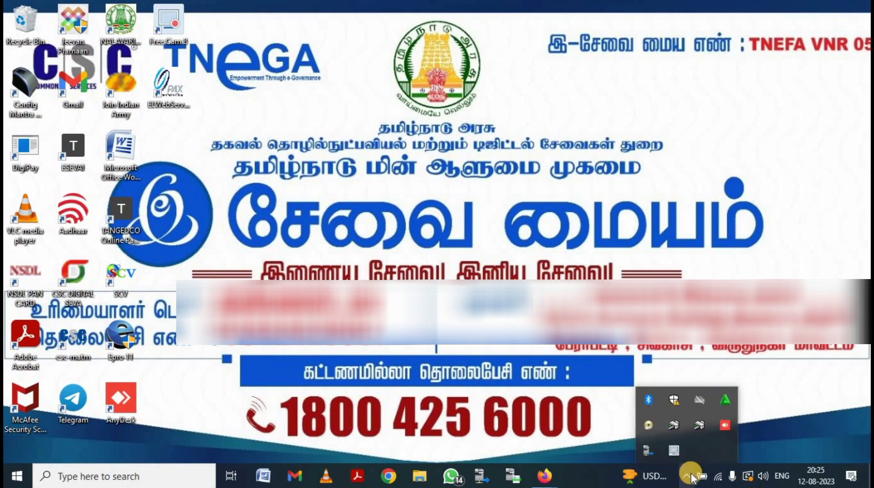